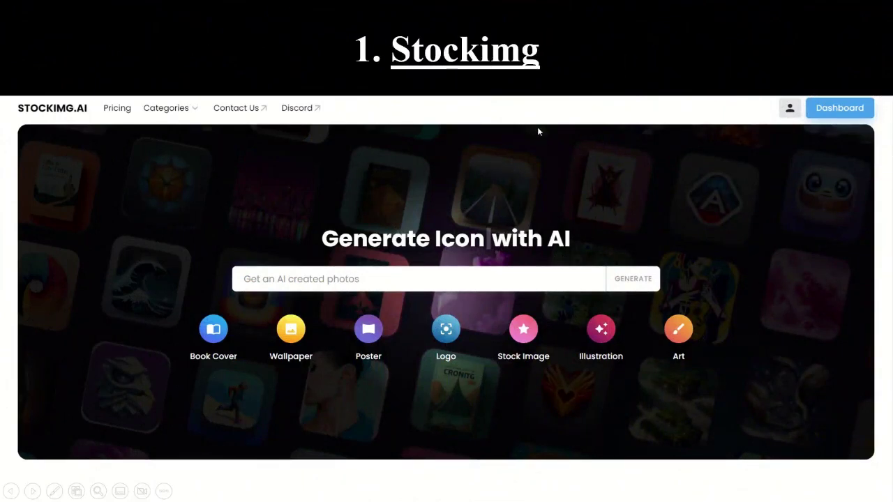
Step: Open the Stockimg website from the slide and sign in with Google
{"action": "left_click", "coordinate": [476, 62]}
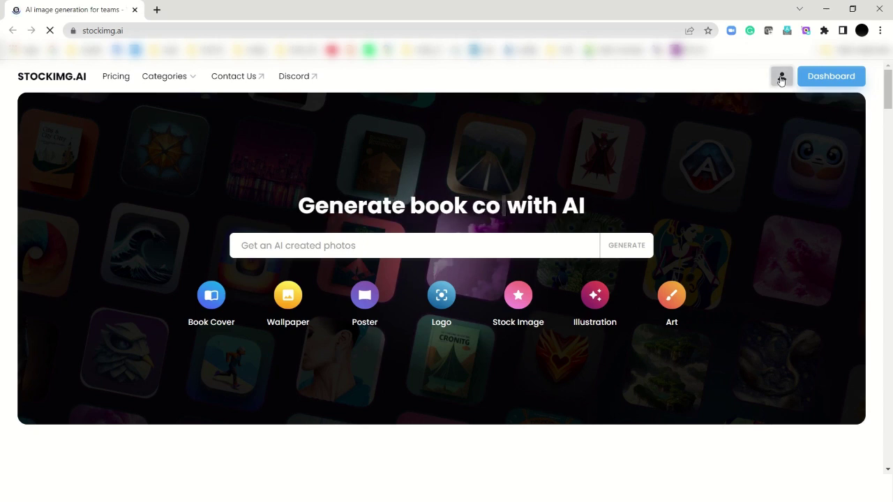
{"action": "left_click", "coordinate": [782, 78]}
{"action": "left_click", "coordinate": [780, 100]}
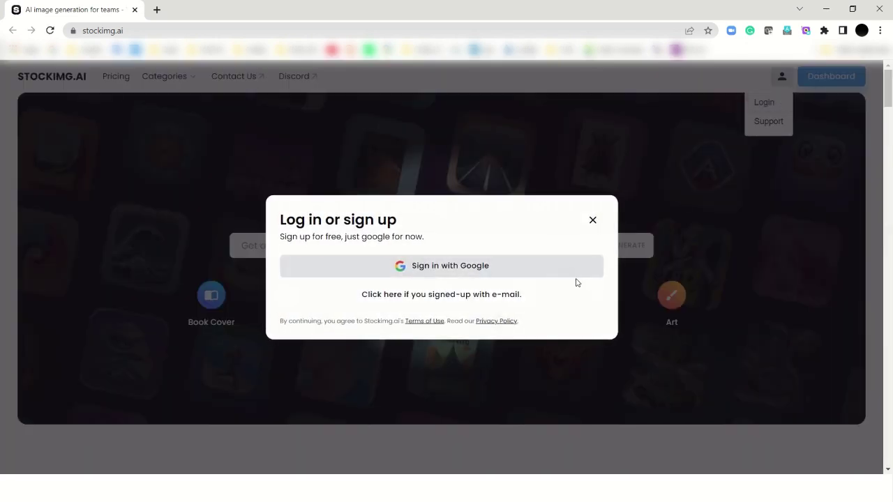
{"action": "left_click", "coordinate": [564, 263]}
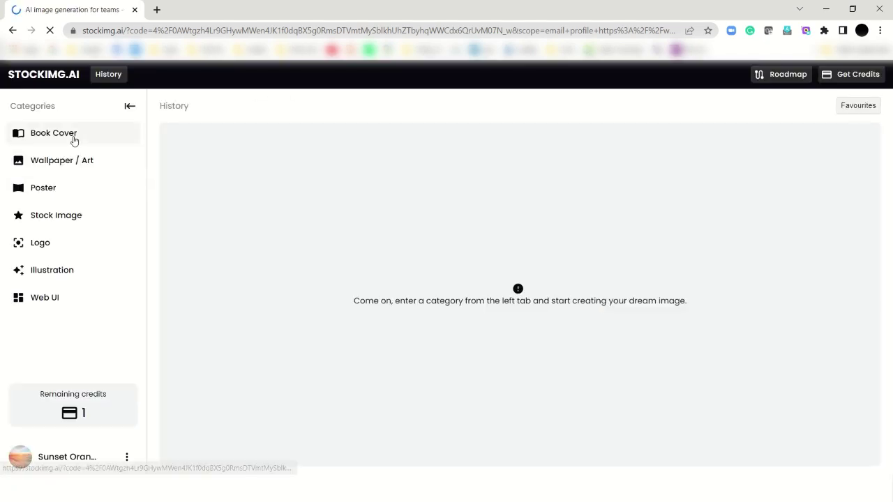
Step: View the Book Cover category and try the Vertical and Horizontal directions in the Wallpaper / Art category
{"action": "left_click", "coordinate": [86, 139]}
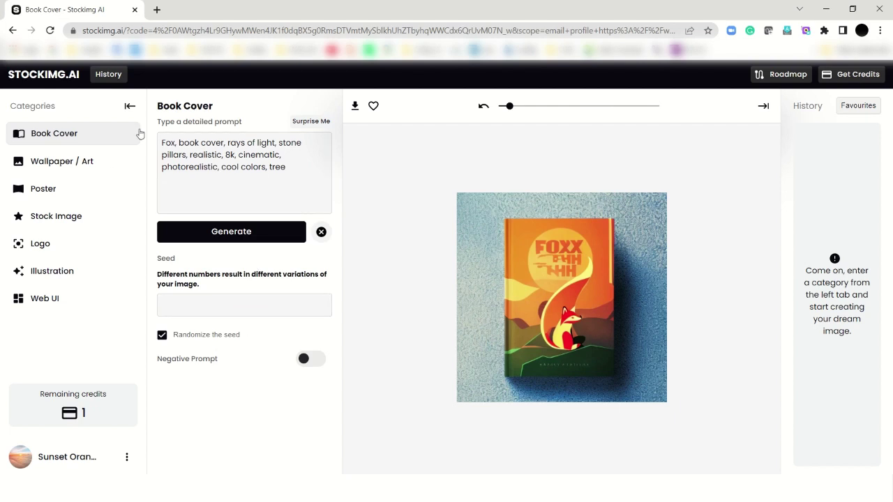
{"action": "left_click", "coordinate": [60, 170]}
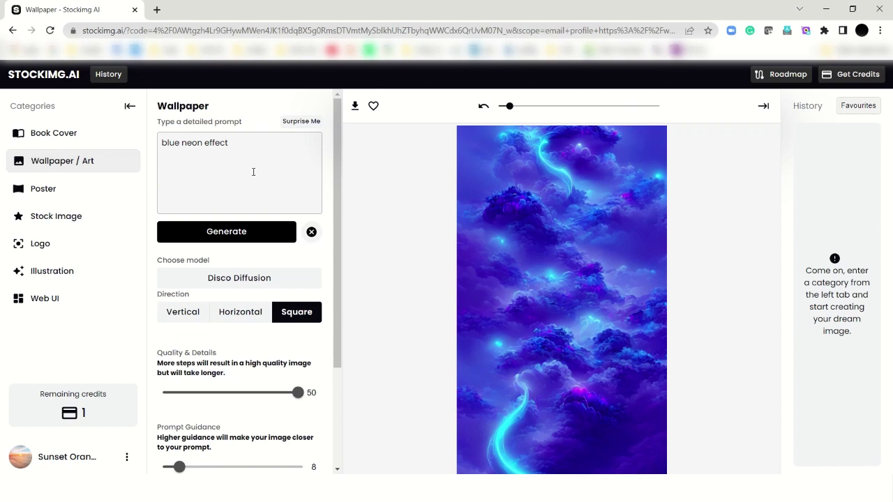
{"action": "left_click", "coordinate": [203, 316]}
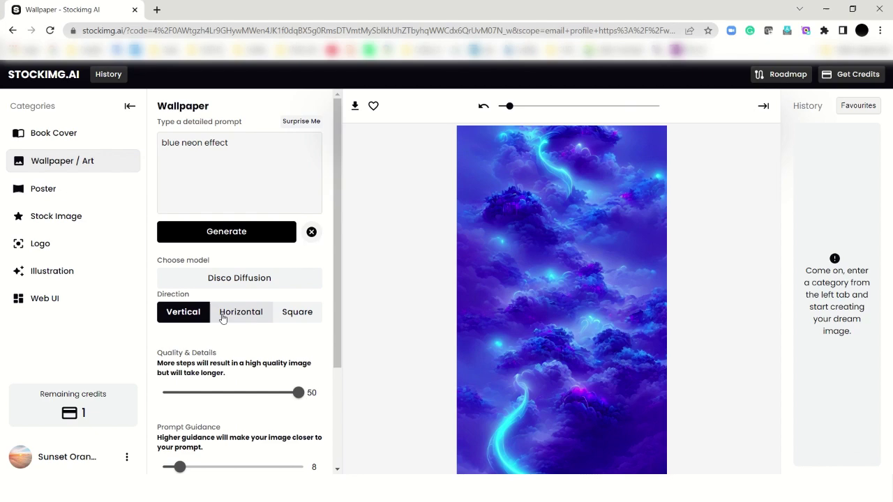
{"action": "left_click", "coordinate": [222, 316]}
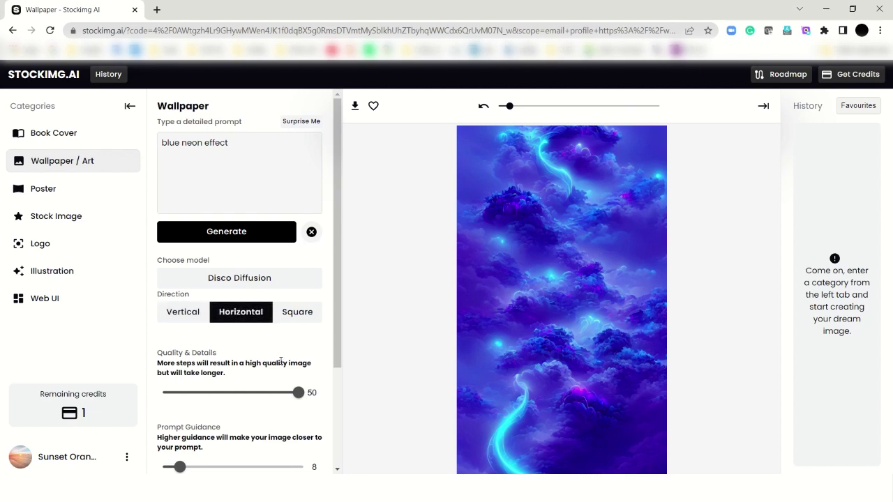
{"action": "scroll", "coordinate": [227, 314], "scroll_direction": "down", "scroll_amount": 2}
Step: Look through the Poster, Stock Image, Logo, Illustration and Web UI categories with their sample prompts
{"action": "left_click", "coordinate": [92, 195]}
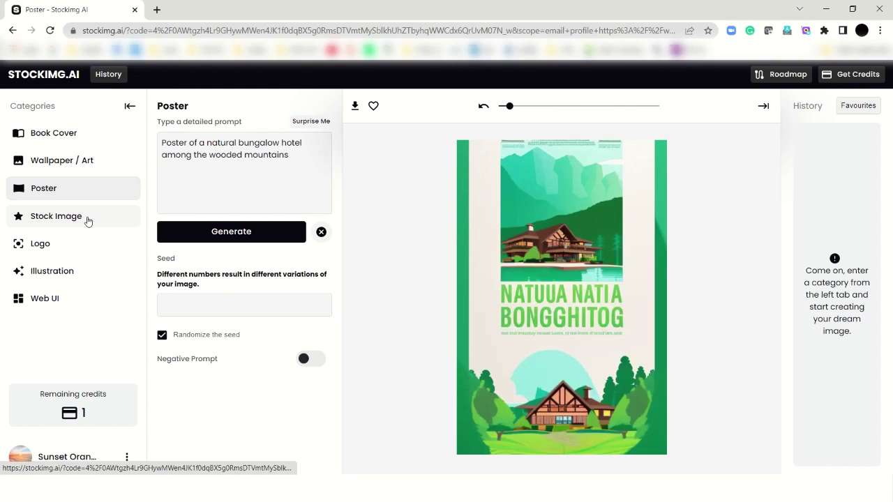
{"action": "left_click", "coordinate": [88, 222]}
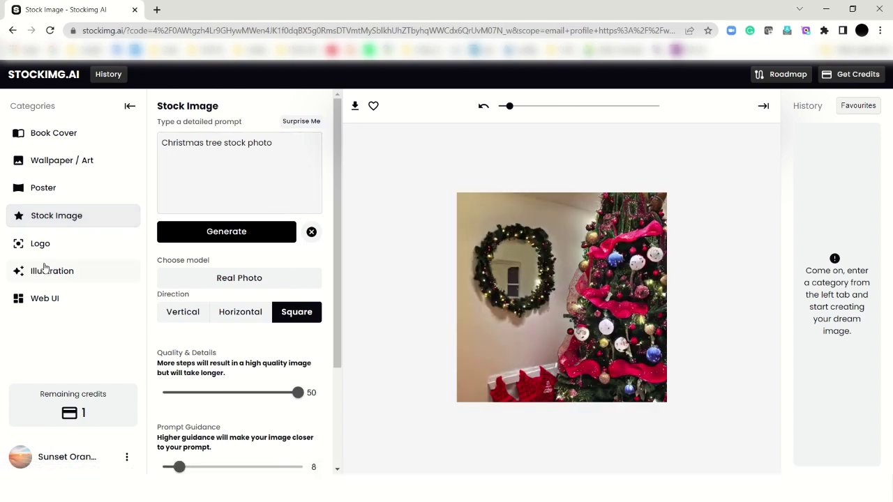
{"action": "left_click", "coordinate": [41, 240]}
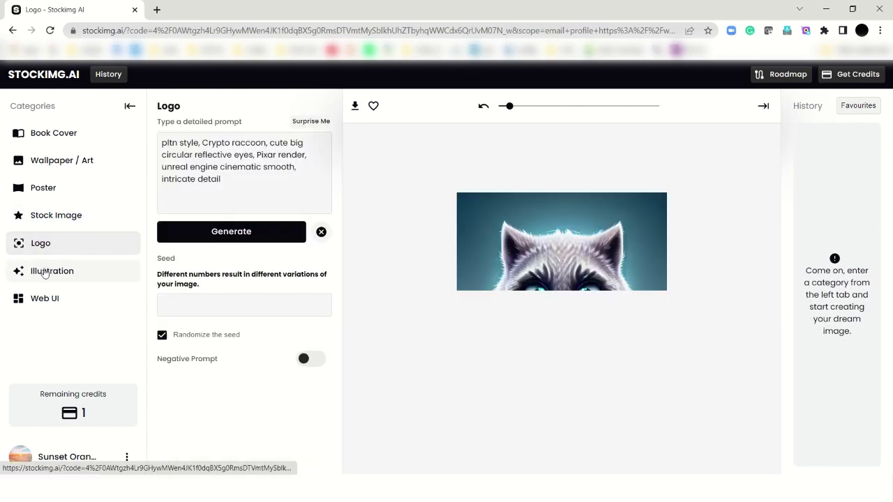
{"action": "left_click", "coordinate": [43, 271]}
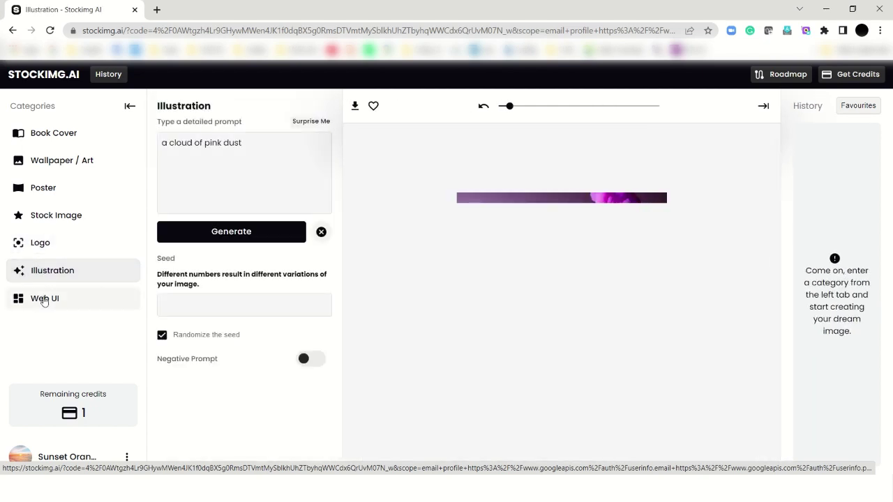
{"action": "left_click", "coordinate": [44, 299]}
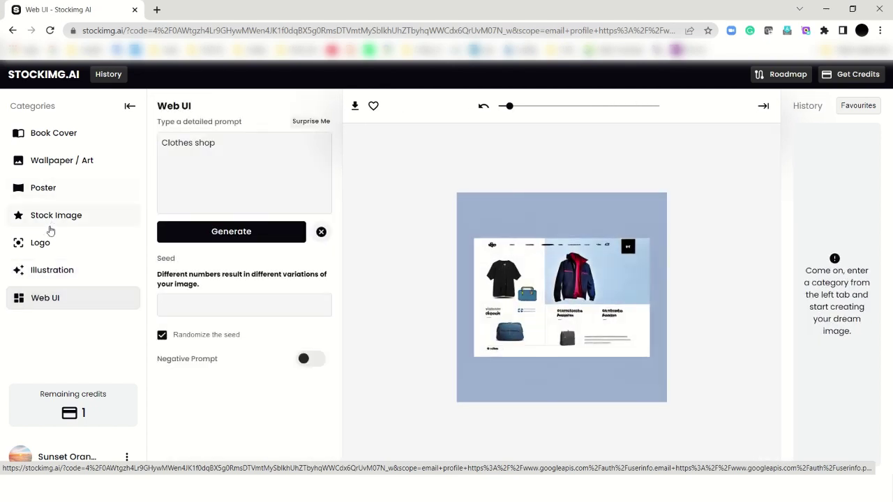
Step: Replace the sample prompt in the Wallpaper / Art category with "Car on an empty highway"
{"action": "left_click", "coordinate": [62, 162]}
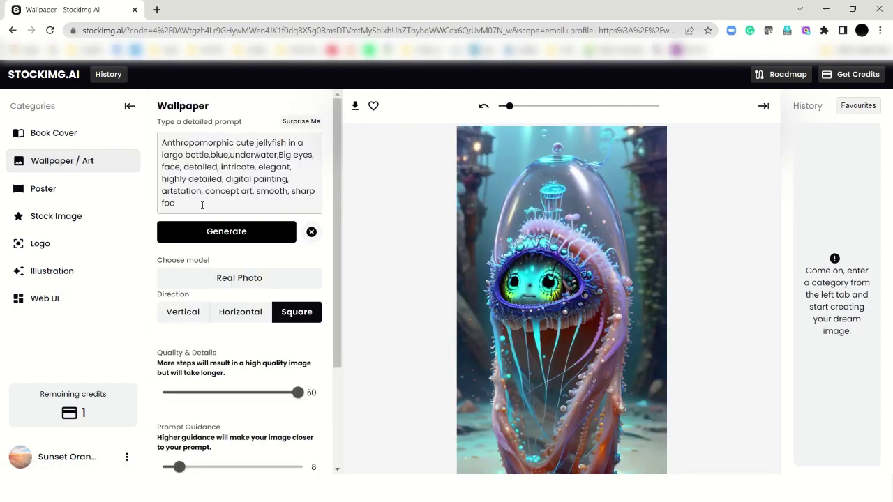
{"action": "left_click_drag", "start_coordinate": [202, 206], "coordinate": [147, 142]}
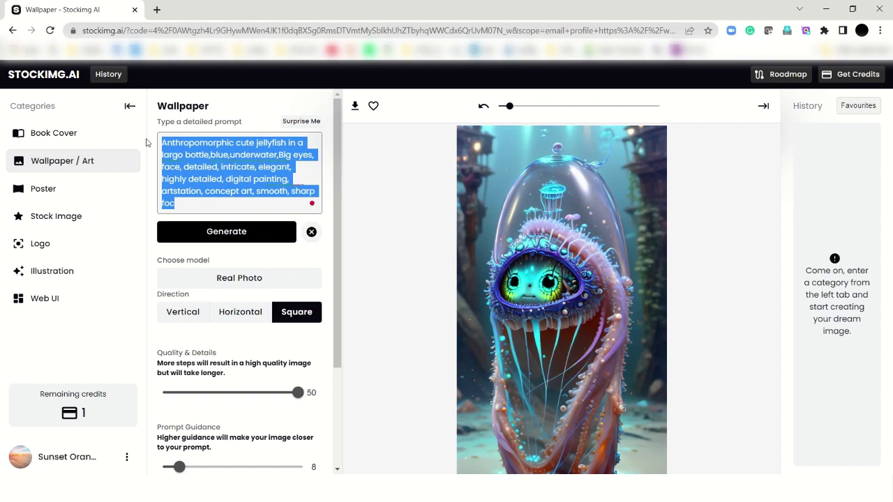
{"action": "type", "text": "Car on an"}
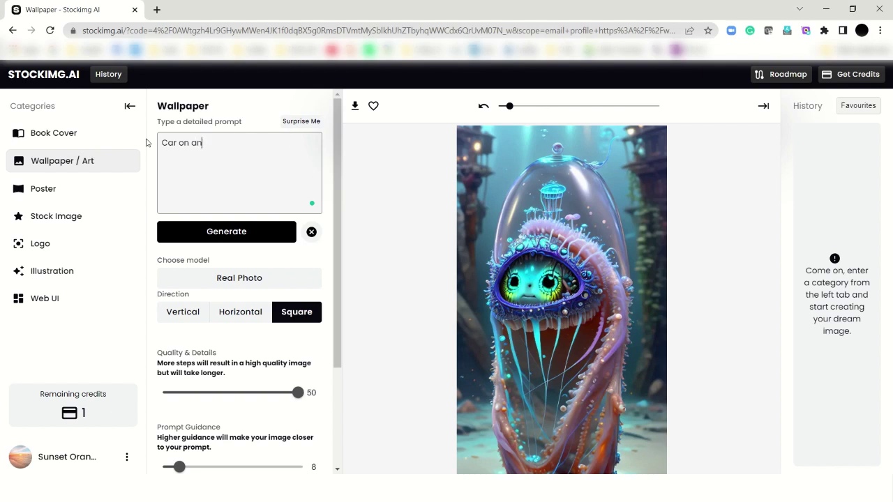
{"action": "type", "text": " empty hi"}
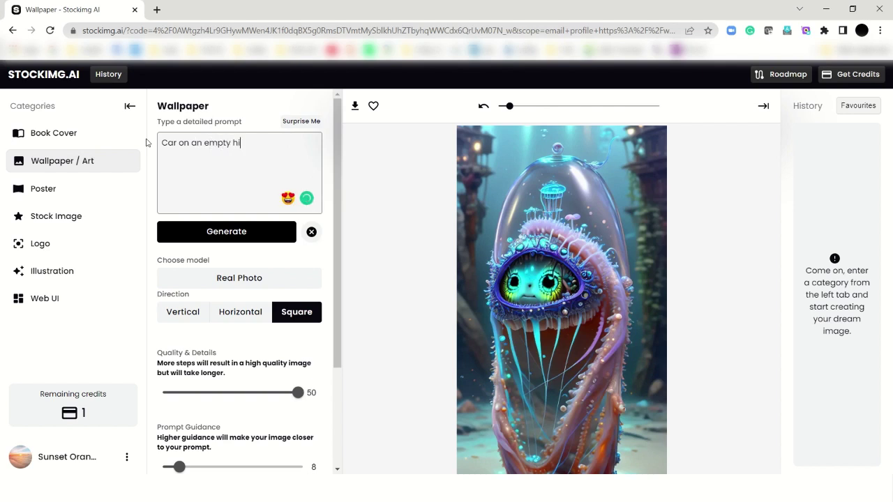
{"action": "type", "text": "ghway"}
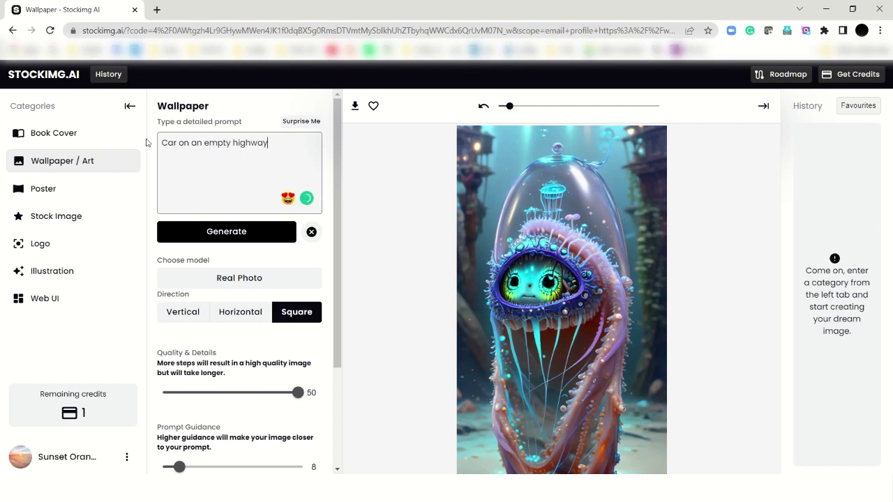
Step: Review the available models, keep Real Photo, set the wallpaper's direction to Horizontal and generate the image
{"action": "left_click", "coordinate": [234, 283]}
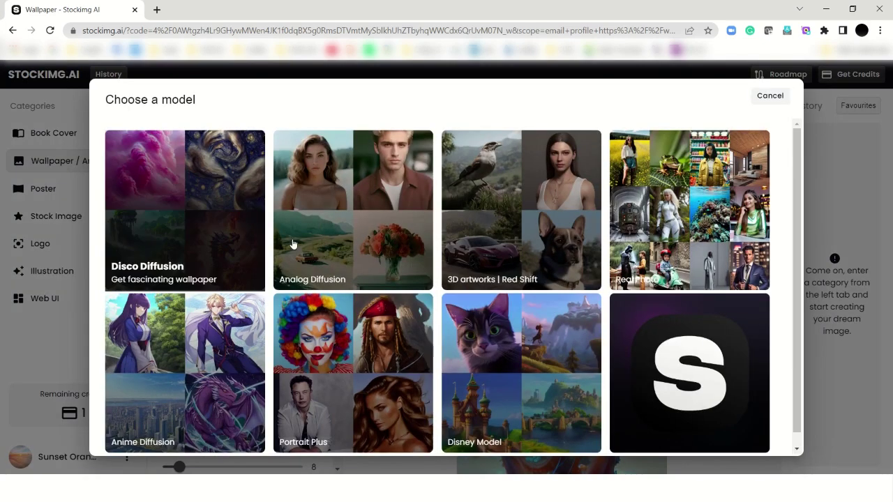
{"action": "left_click", "coordinate": [767, 95]}
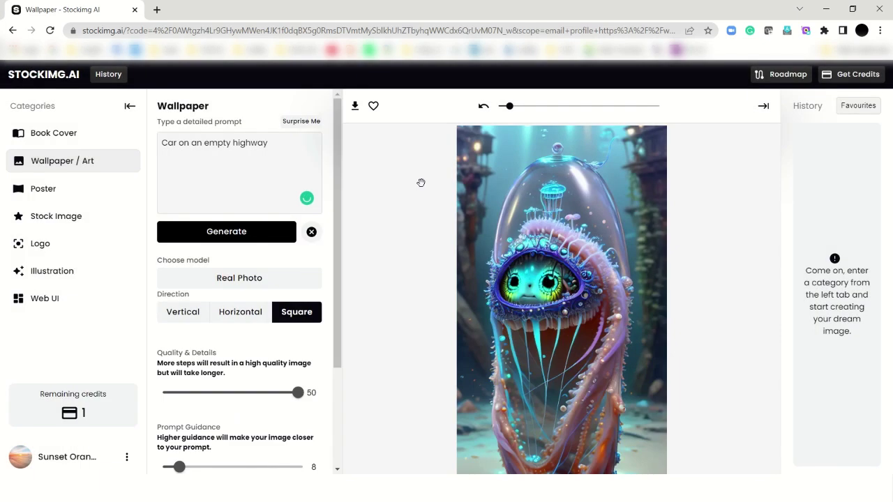
{"action": "left_click", "coordinate": [240, 313]}
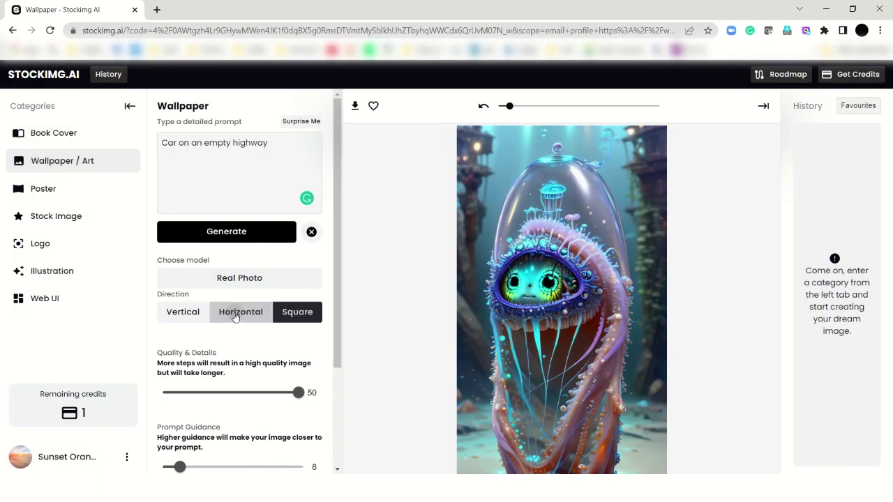
{"action": "left_click", "coordinate": [237, 233]}
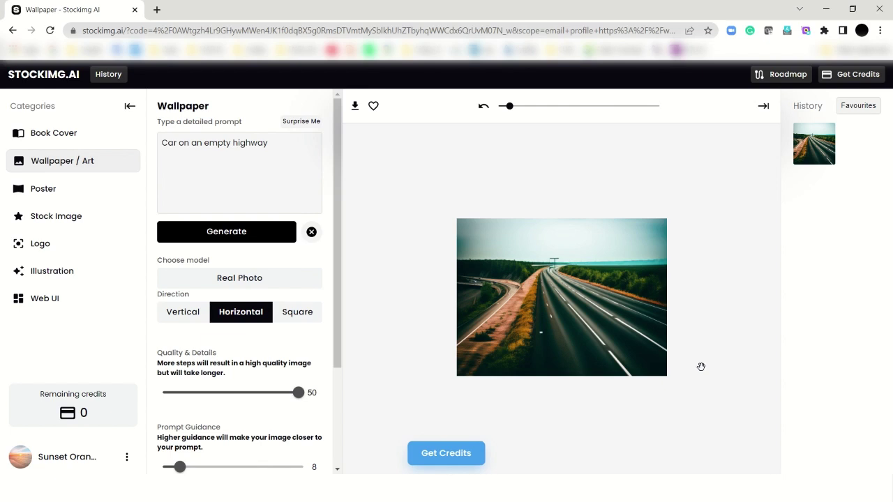
Step: Return to the presentation, advance to the Elevenlabs slide and open the ElevenLabs website from it
{"action": "key", "text": "alt+Tab"}
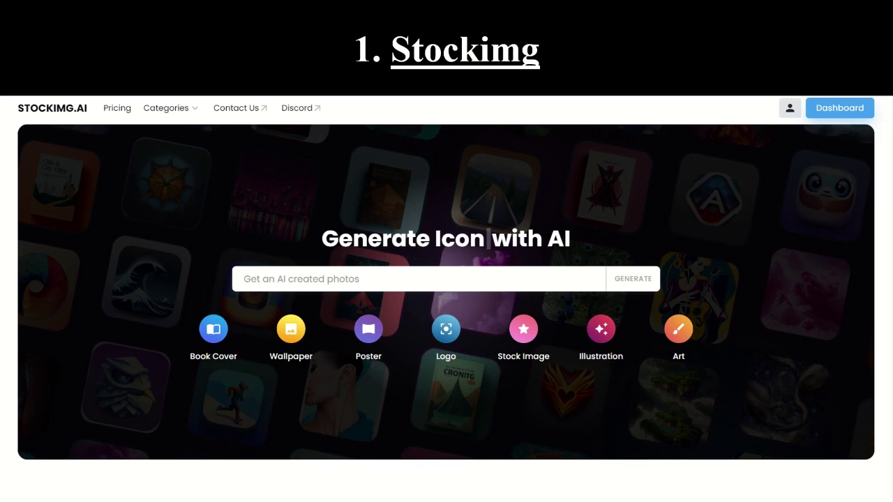
{"action": "key", "text": "Right"}
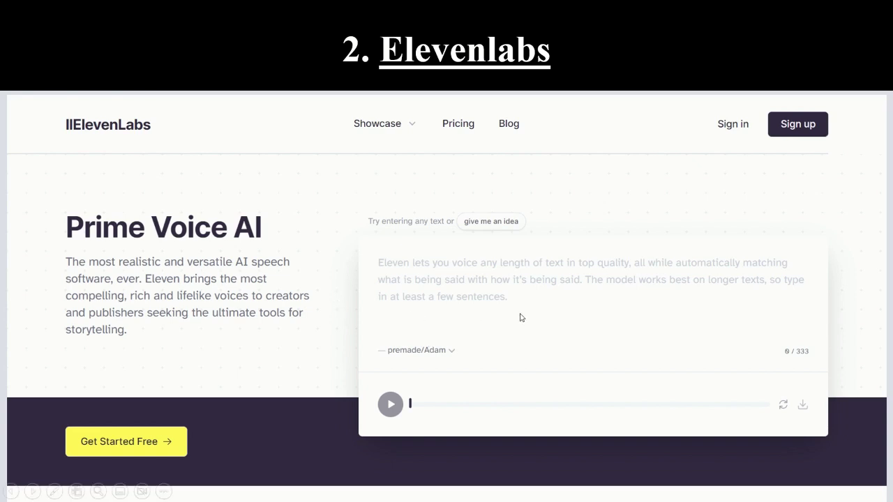
{"action": "left_click", "coordinate": [518, 68]}
{"action": "left_click", "coordinate": [507, 286]}
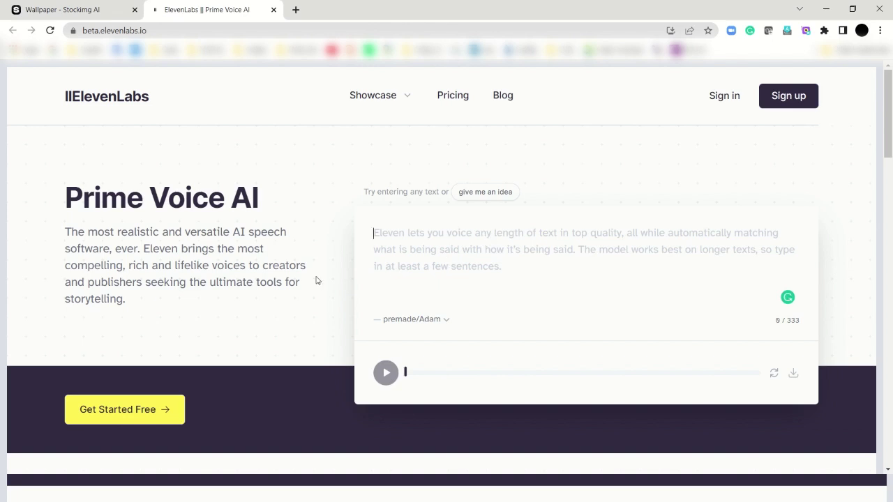
Step: Read through the ElevenLabs home page, covering its audio use cases, Speech Synthesis, Voice Lab, Publishers Projects and Ethical AI sections
{"action": "scroll", "coordinate": [209, 272], "scroll_direction": "down", "scroll_amount": 6}
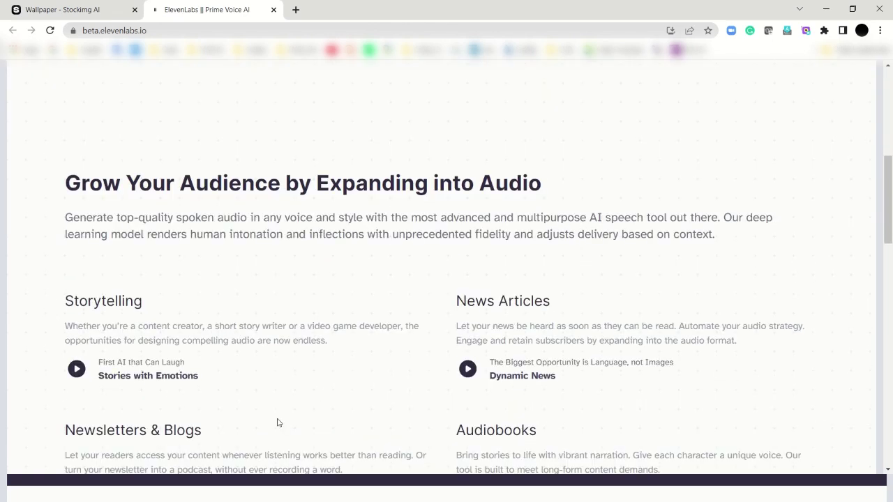
{"action": "scroll", "coordinate": [551, 398], "scroll_direction": "down", "scroll_amount": 2}
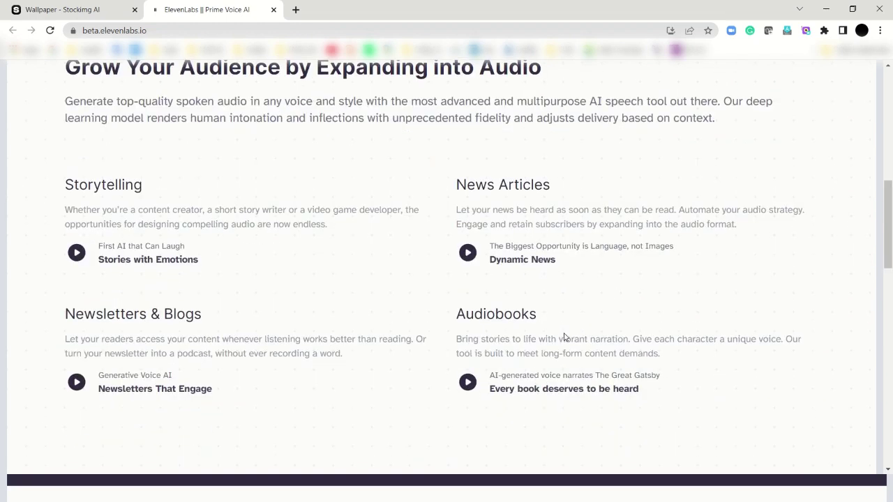
{"action": "scroll", "coordinate": [598, 319], "scroll_direction": "down", "scroll_amount": 6}
{"action": "scroll", "coordinate": [598, 319], "scroll_direction": "down", "scroll_amount": 1}
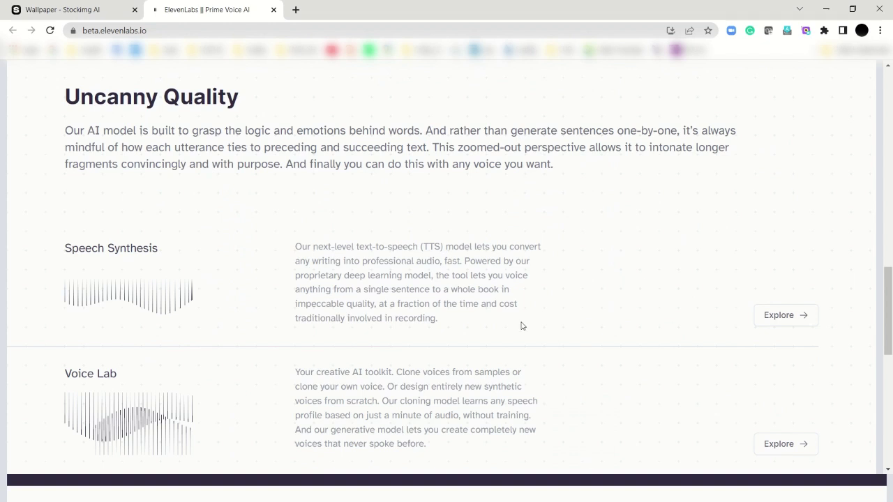
{"action": "scroll", "coordinate": [521, 326], "scroll_direction": "down", "scroll_amount": 3}
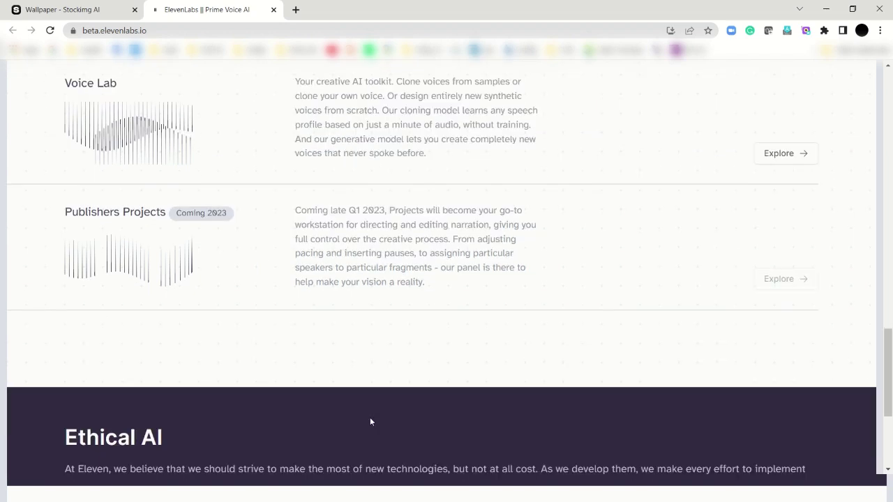
{"action": "scroll", "coordinate": [371, 421], "scroll_direction": "up", "scroll_amount": 5}
{"action": "scroll", "coordinate": [371, 421], "scroll_direction": "down", "scroll_amount": 7}
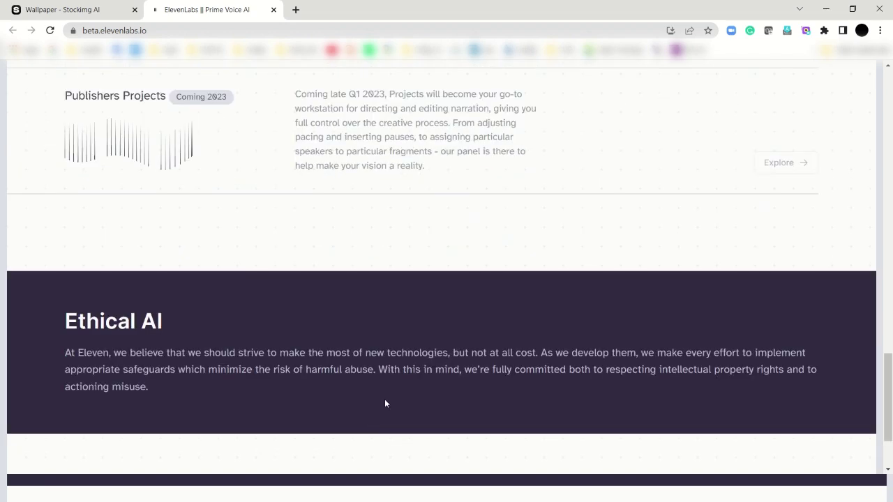
{"action": "scroll", "coordinate": [385, 403], "scroll_direction": "down", "scroll_amount": 2}
{"action": "scroll", "coordinate": [387, 402], "scroll_direction": "up", "scroll_amount": 20}
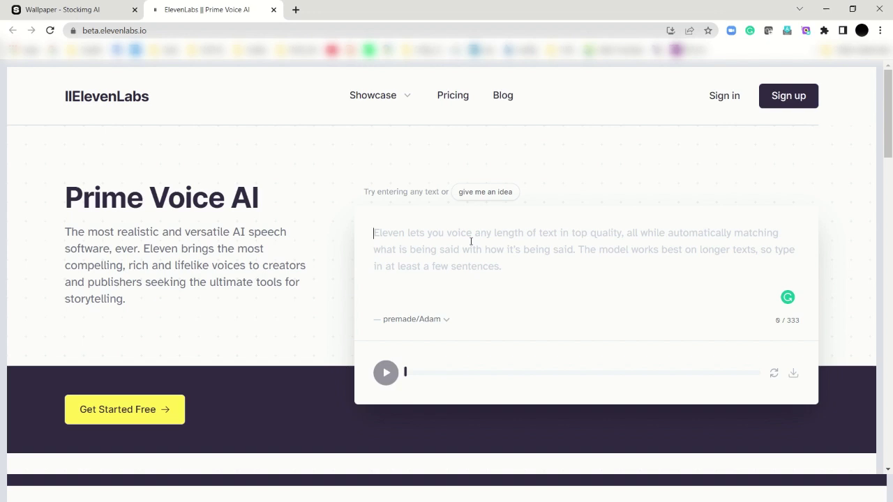
Step: Enter "This is a video" as the text to voice and choose the premade/Arnold voice
{"action": "type", "text": "This is a video"}
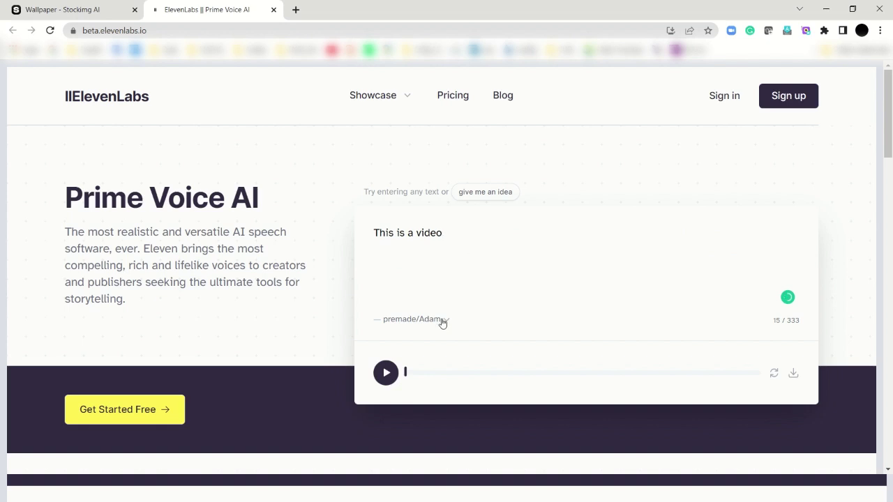
{"action": "left_click", "coordinate": [443, 323]}
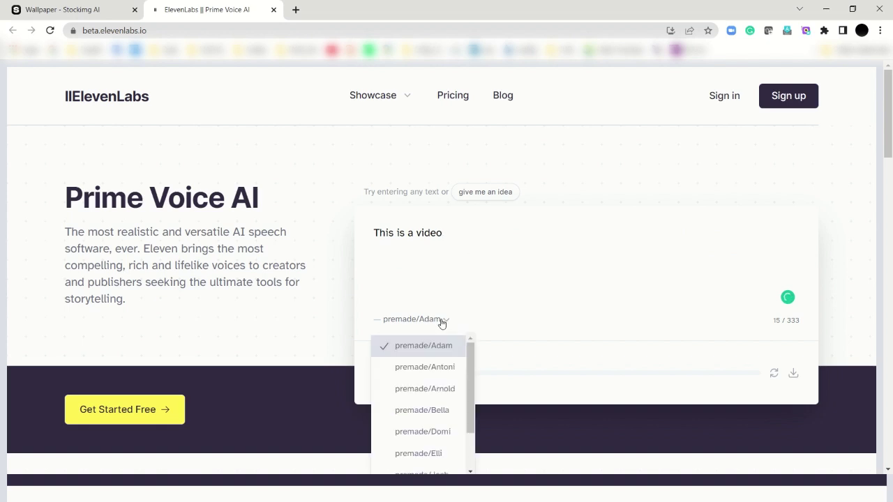
{"action": "left_click", "coordinate": [435, 390]}
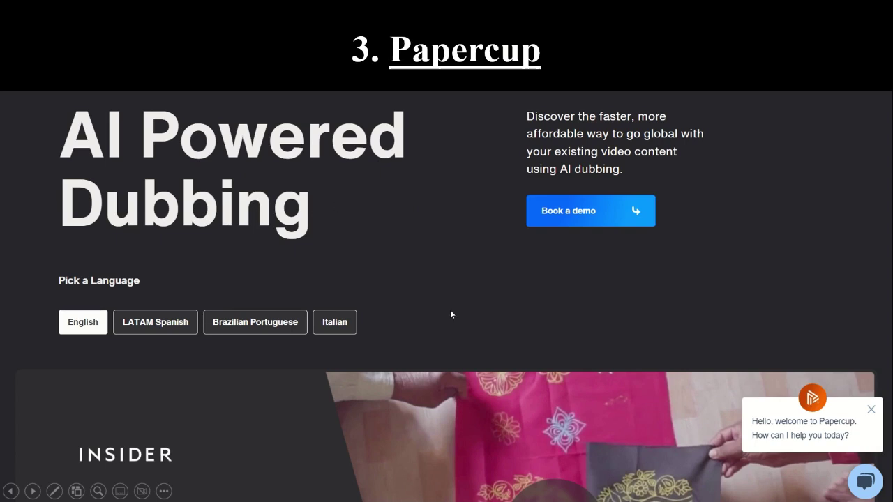
Step: Open the Papercup website from its slide and play the English Insider dubbing sample
{"action": "left_click", "coordinate": [465, 56]}
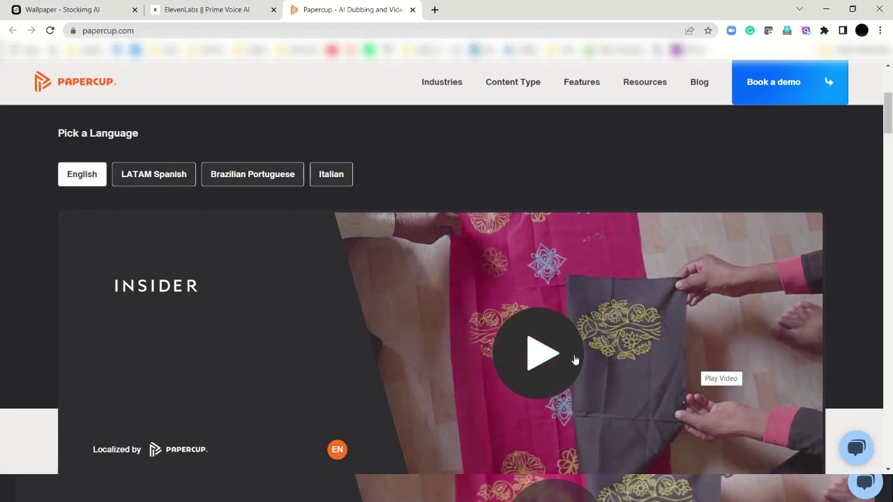
{"action": "left_click", "coordinate": [547, 339]}
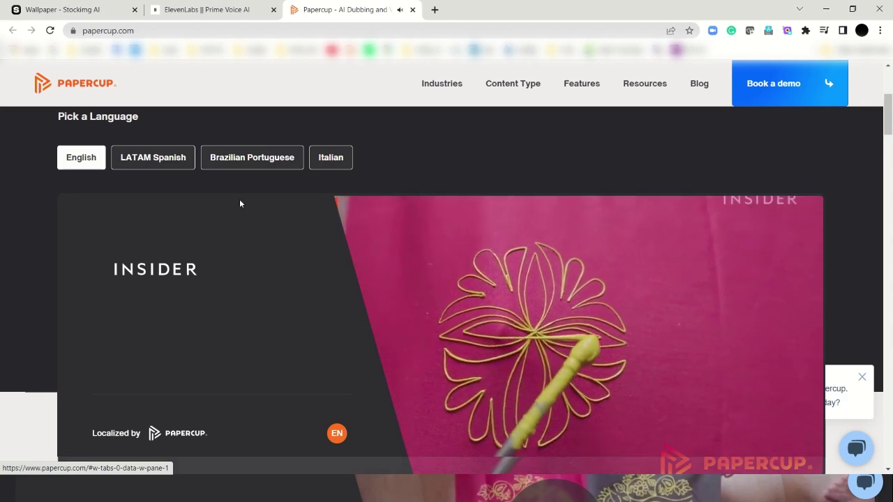
Step: Play the Insider dubbing sample in LATAM Spanish and Brazilian Portuguese on the Papercup page
{"action": "left_click", "coordinate": [177, 166]}
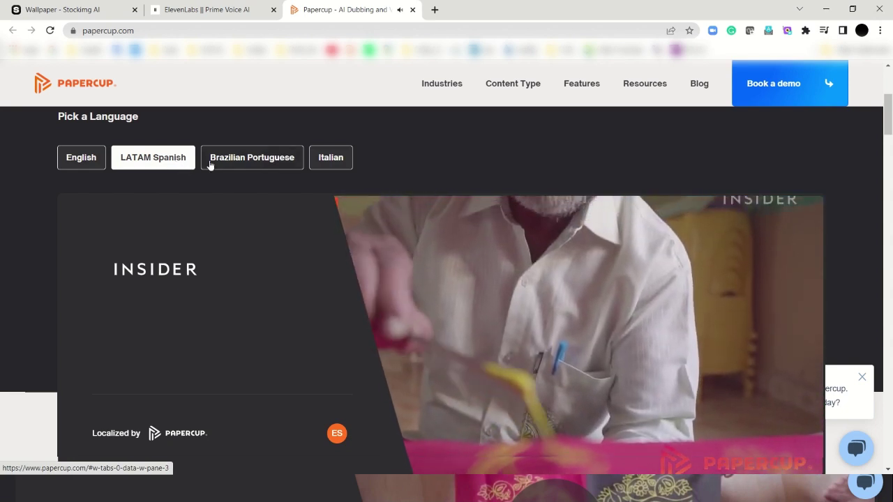
{"action": "left_click", "coordinate": [210, 165]}
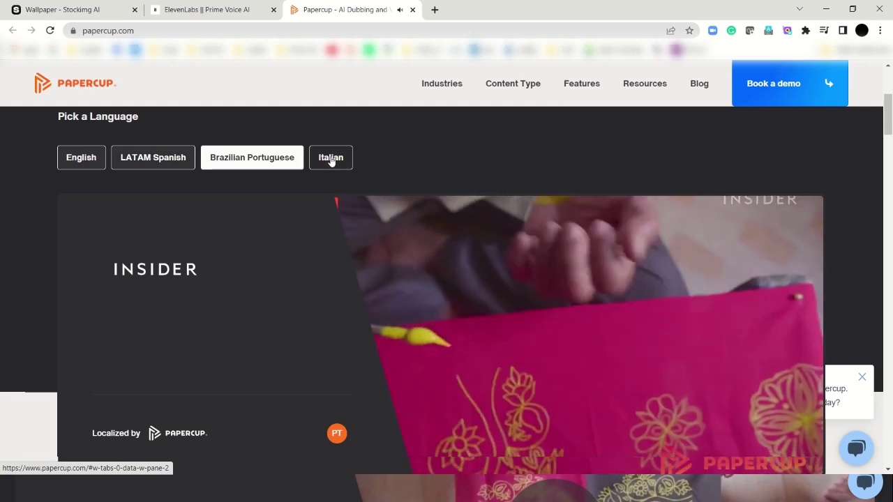
{"action": "scroll", "coordinate": [503, 305], "scroll_direction": "down", "scroll_amount": 1}
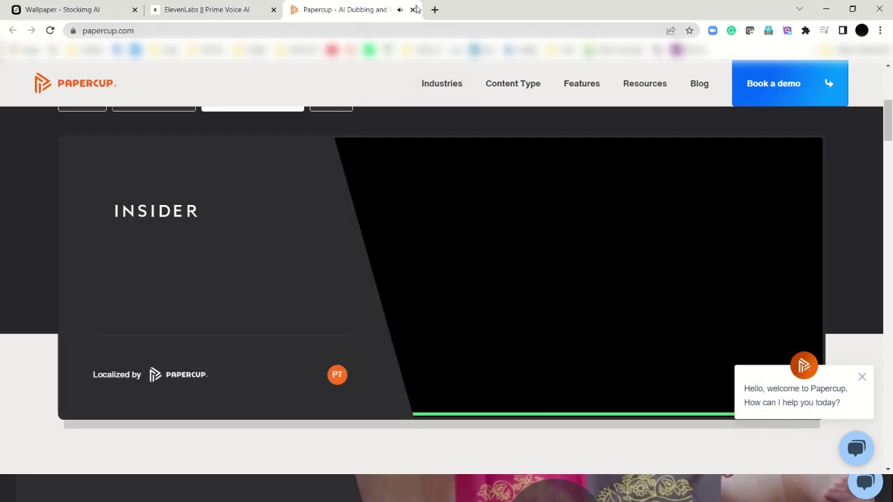
{"action": "scroll", "coordinate": [432, 399], "scroll_direction": "down", "scroll_amount": 1}
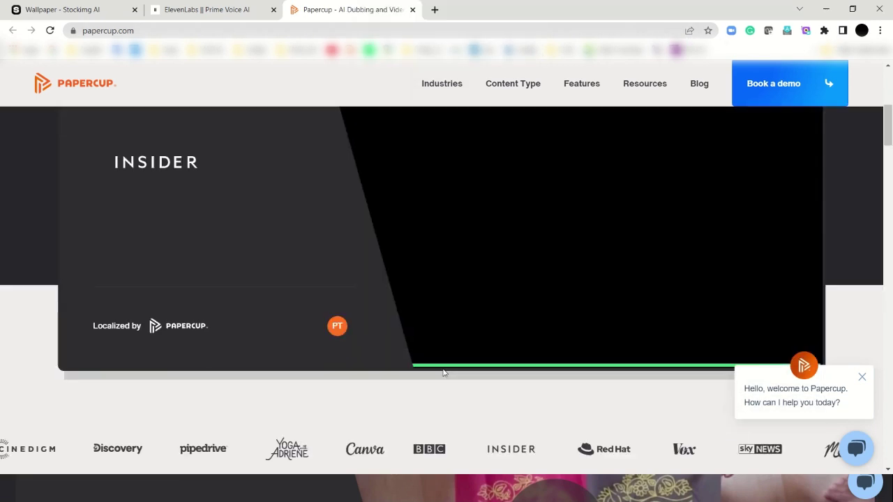
{"action": "scroll", "coordinate": [445, 370], "scroll_direction": "down", "scroll_amount": 1}
{"action": "scroll", "coordinate": [457, 355], "scroll_direction": "up", "scroll_amount": 2}
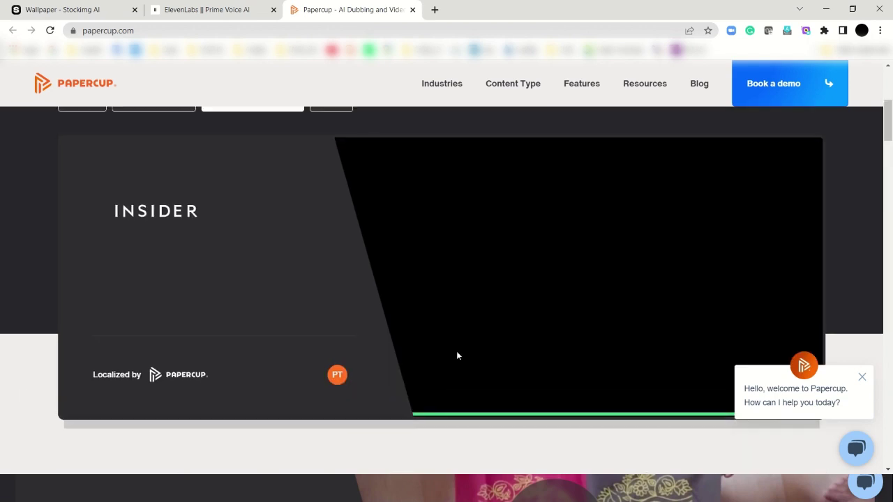
{"action": "scroll", "coordinate": [457, 356], "scroll_direction": "up", "scroll_amount": 2}
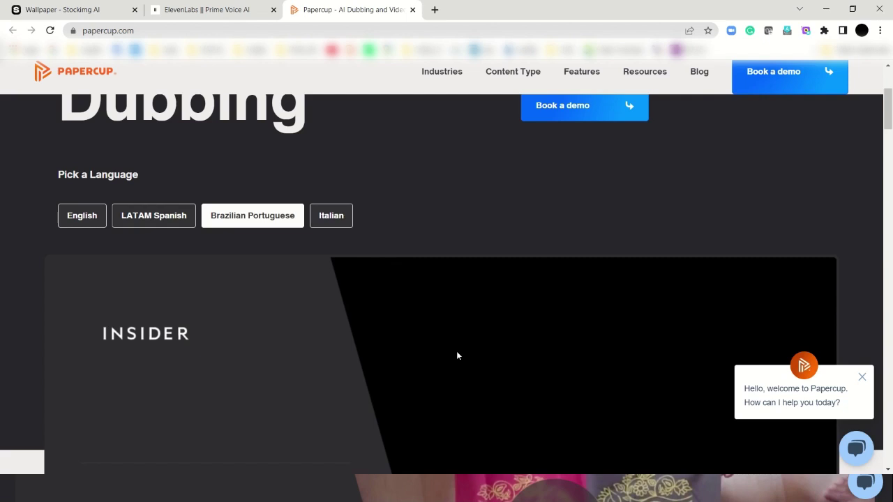
Step: Return to the presentation, advance to the Glasp slide, look over the YouTube Summary with ChatGPT page opened from it, and close that page
{"action": "key", "text": "alt+Tab"}
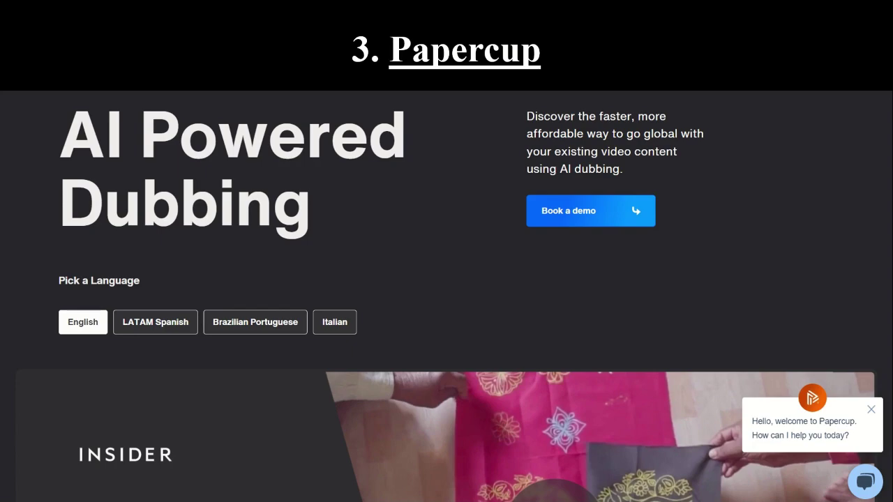
{"action": "key", "text": "Right"}
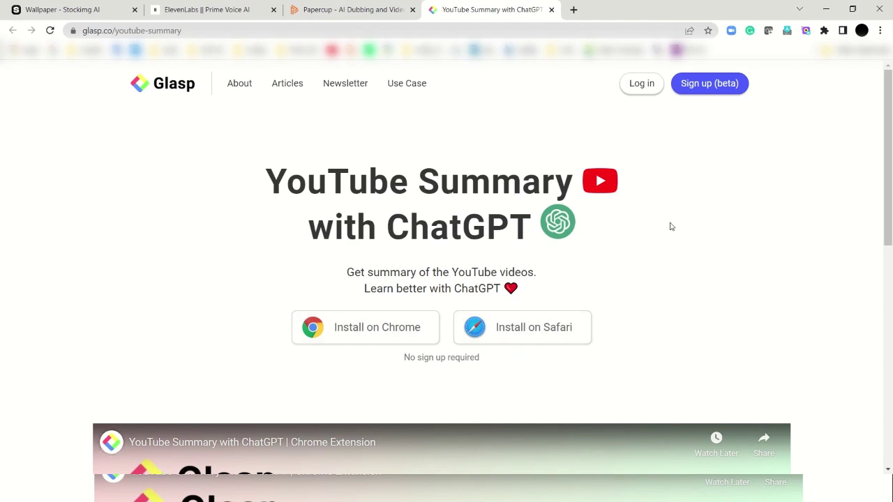
{"action": "scroll", "coordinate": [672, 226], "scroll_direction": "down", "scroll_amount": 5}
{"action": "scroll", "coordinate": [672, 227], "scroll_direction": "down", "scroll_amount": 2}
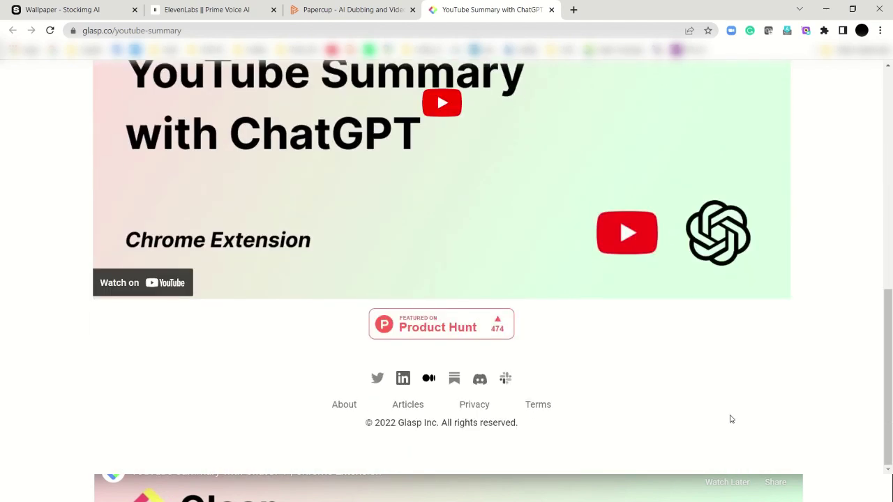
{"action": "scroll", "coordinate": [731, 419], "scroll_direction": "up", "scroll_amount": 7}
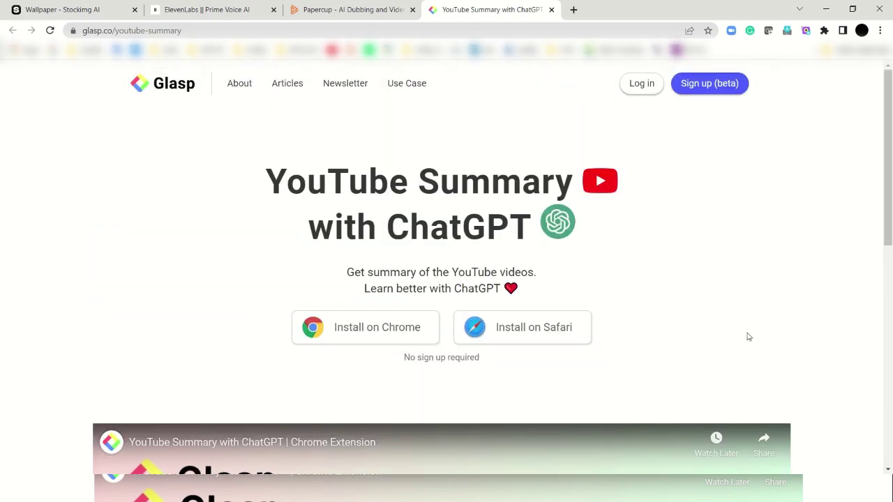
{"action": "left_click", "coordinate": [552, 9]}
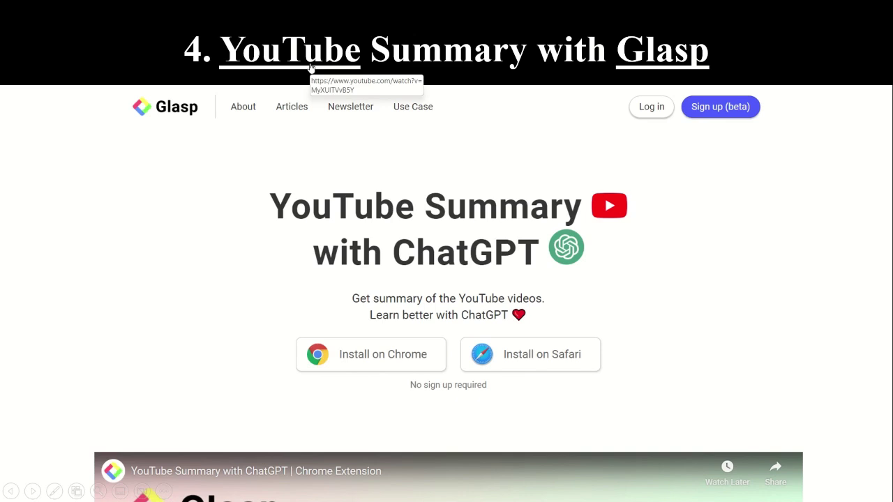
Step: Open the YouTube video linked on the Glasp slide, skip its ads and expand the Transcript & Summary section
{"action": "left_click", "coordinate": [311, 66]}
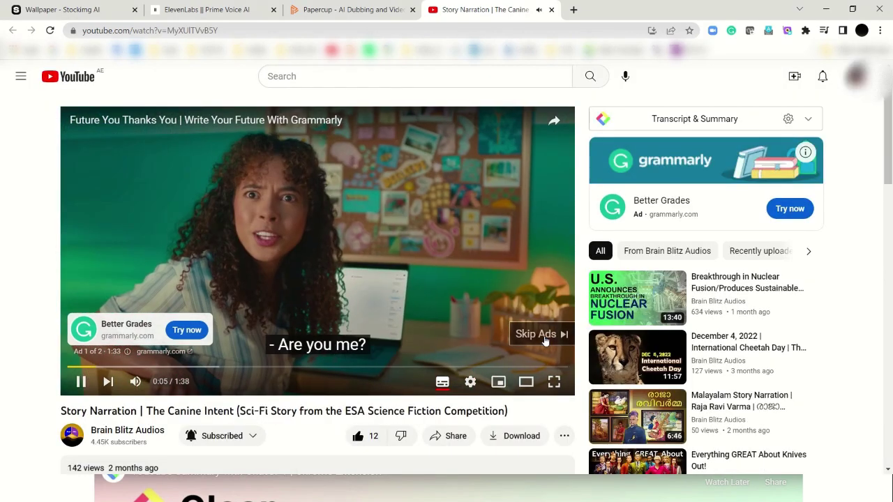
{"action": "left_click", "coordinate": [546, 334]}
{"action": "left_click", "coordinate": [808, 119]}
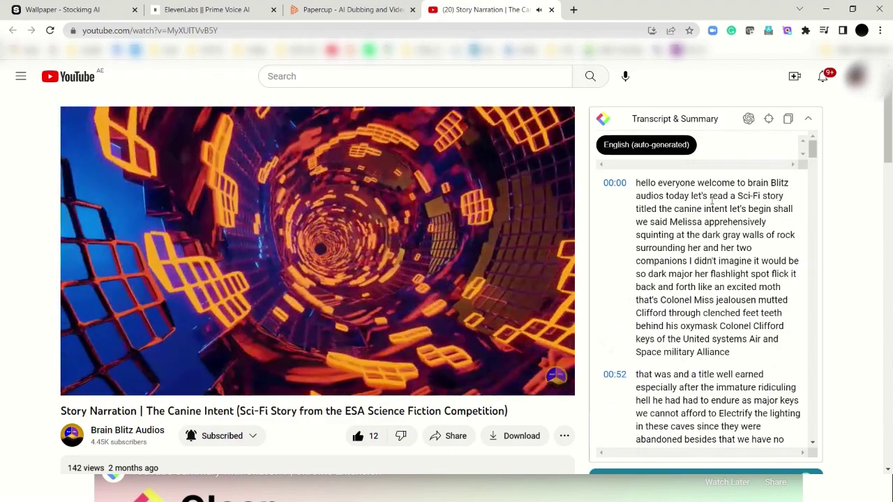
Step: Highlight the transcript passage at 00:00, pause the video and read through the transcript to its end
{"action": "left_click_drag", "start_coordinate": [637, 182], "coordinate": [730, 353]}
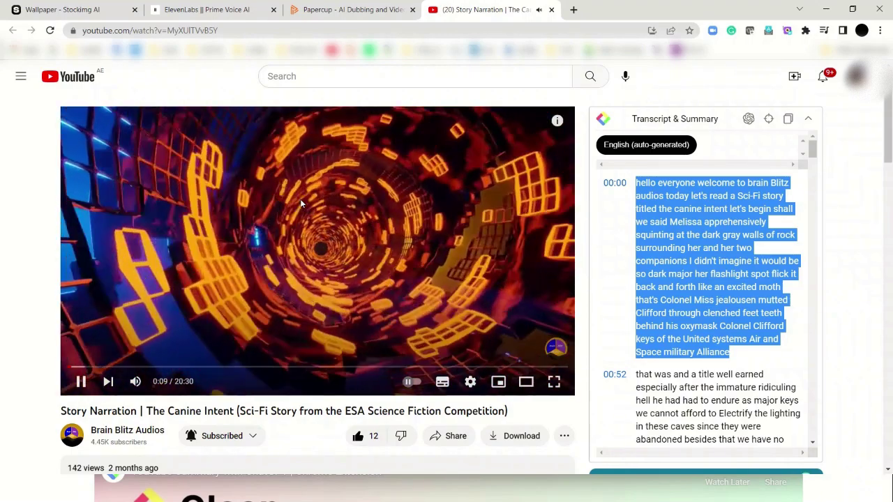
{"action": "left_click", "coordinate": [300, 198]}
{"action": "scroll", "coordinate": [670, 335], "scroll_direction": "down", "scroll_amount": 12}
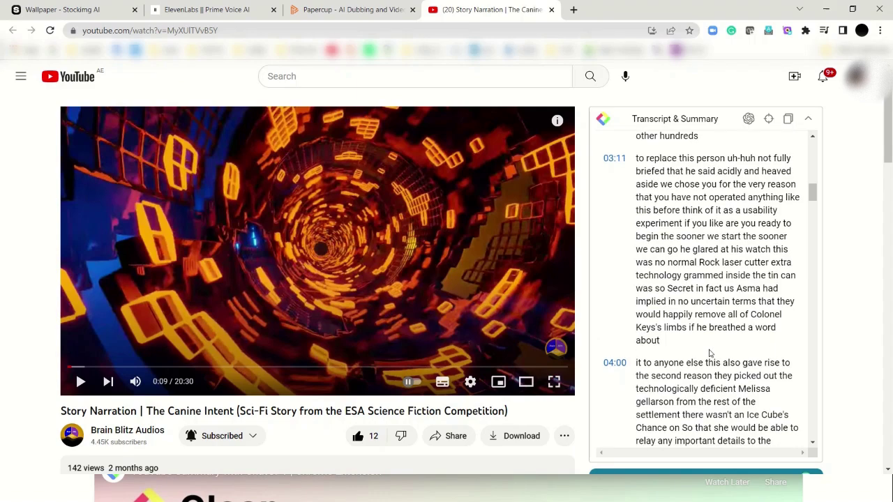
{"action": "scroll", "coordinate": [708, 351], "scroll_direction": "down", "scroll_amount": 20}
{"action": "scroll", "coordinate": [712, 354], "scroll_direction": "down", "scroll_amount": 8}
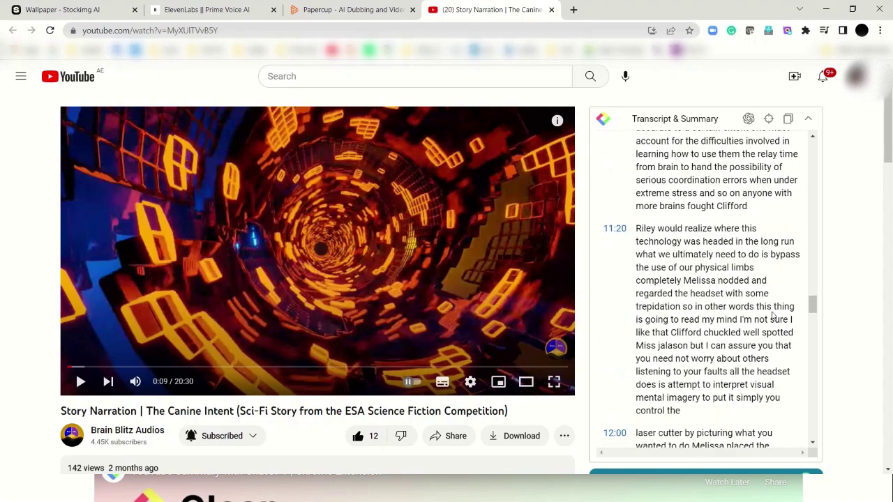
{"action": "left_click_drag", "start_coordinate": [813, 307], "coordinate": [808, 447]}
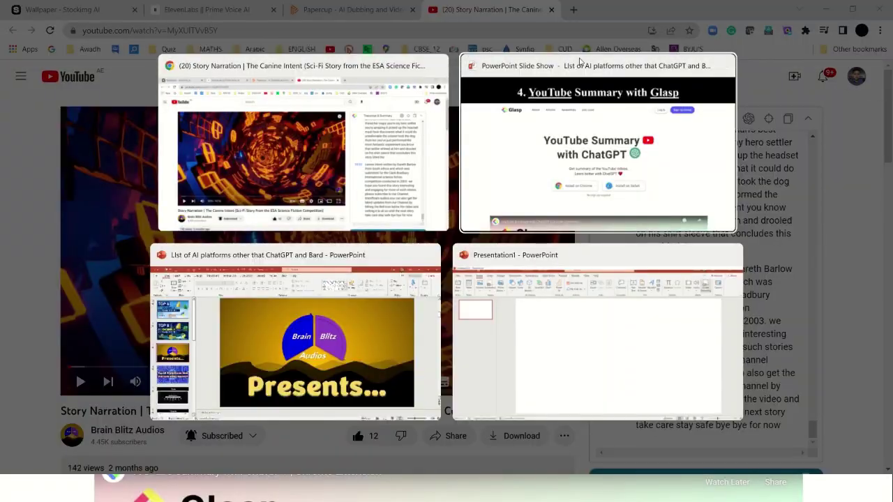
Step: Return to the presentation, open the ClipDrop website from its slide, skipping the link verification, and reset the page zoom to default
{"action": "left_click", "coordinate": [579, 62]}
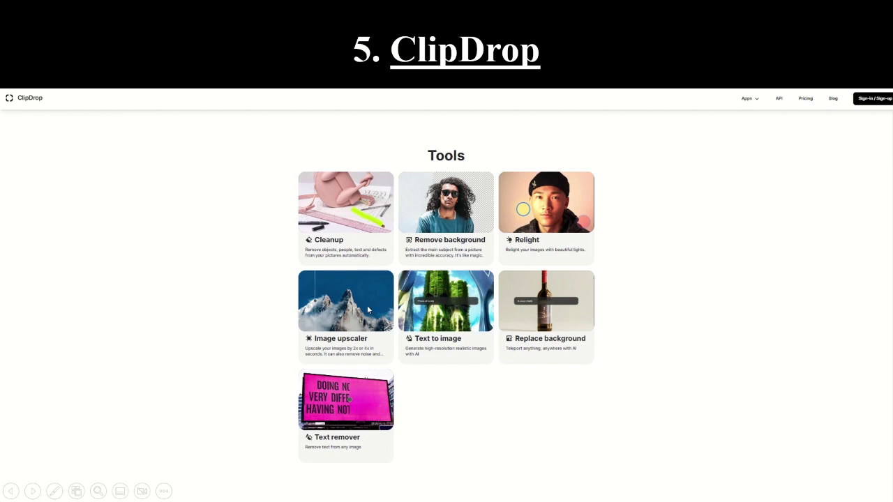
{"action": "left_click", "coordinate": [528, 61]}
{"action": "left_click", "coordinate": [502, 285]}
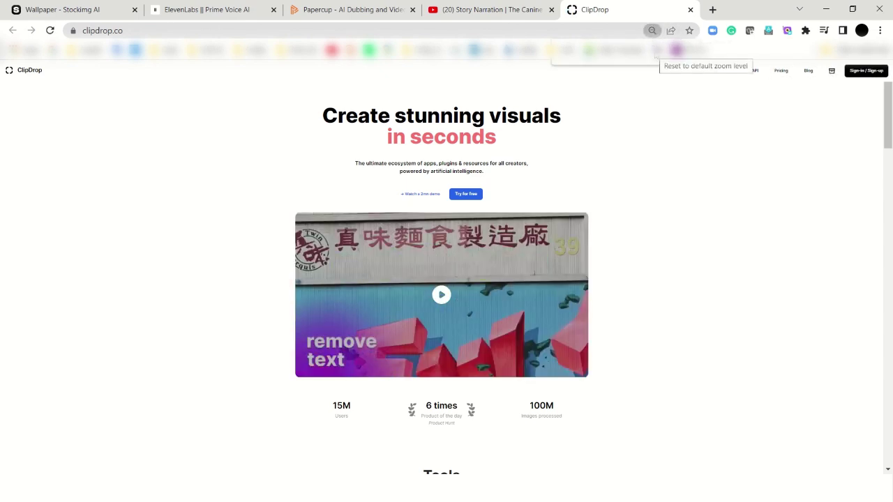
{"action": "key", "text": "ctrl+0"}
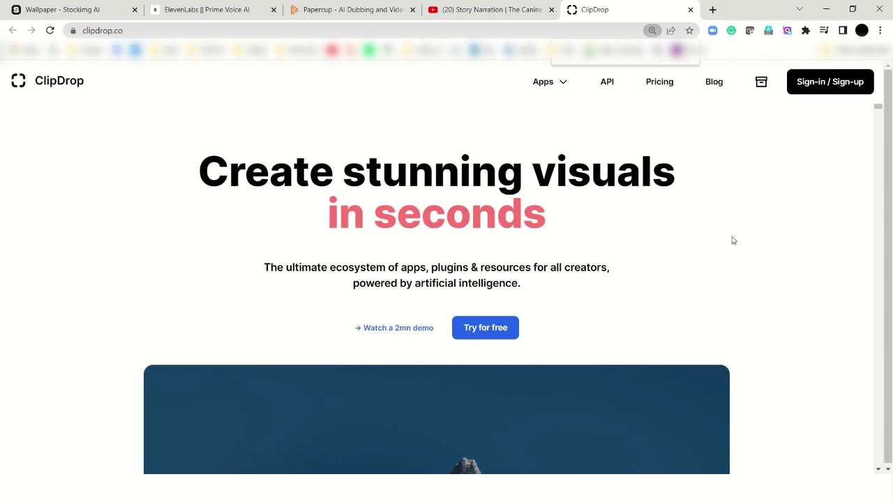
Step: Look over ClipDrop's Tools section and open the Remove background tool
{"action": "scroll", "coordinate": [733, 240], "scroll_direction": "down", "scroll_amount": 8}
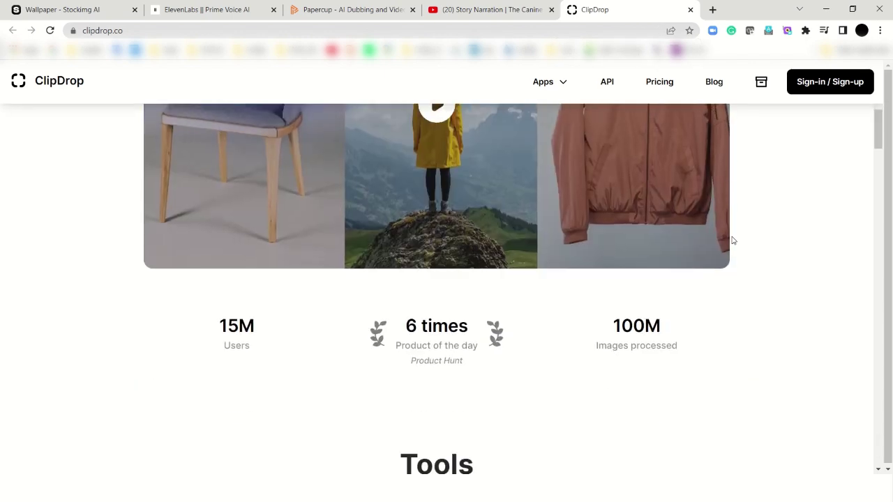
{"action": "scroll", "coordinate": [733, 241], "scroll_direction": "down", "scroll_amount": 5}
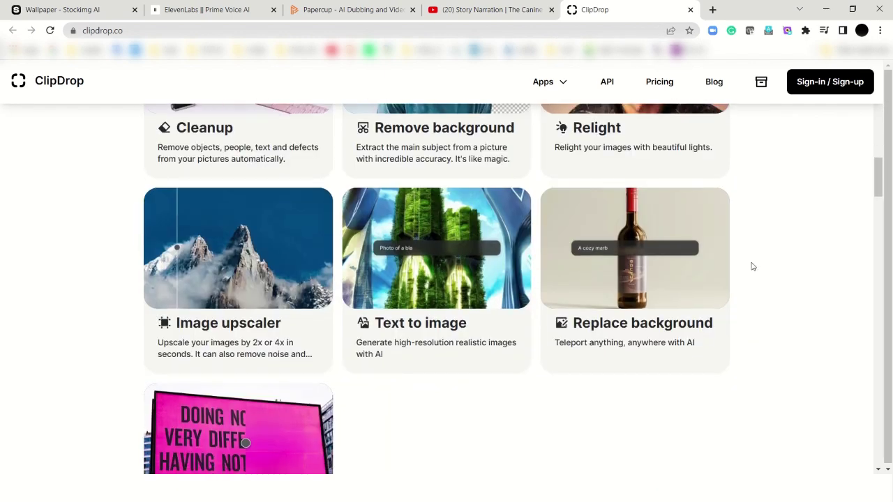
{"action": "scroll", "coordinate": [796, 288], "scroll_direction": "up", "scroll_amount": 2}
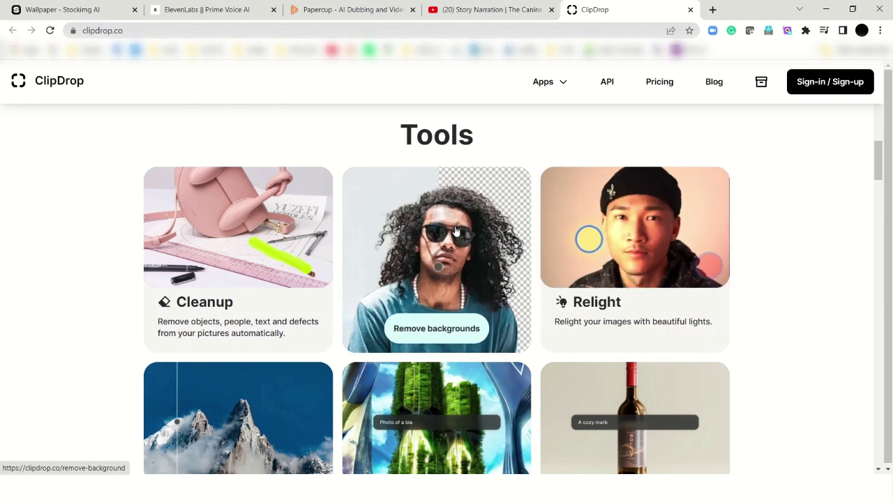
{"action": "scroll", "coordinate": [815, 339], "scroll_direction": "down", "scroll_amount": 1}
{"action": "scroll", "coordinate": [813, 339], "scroll_direction": "down", "scroll_amount": 2}
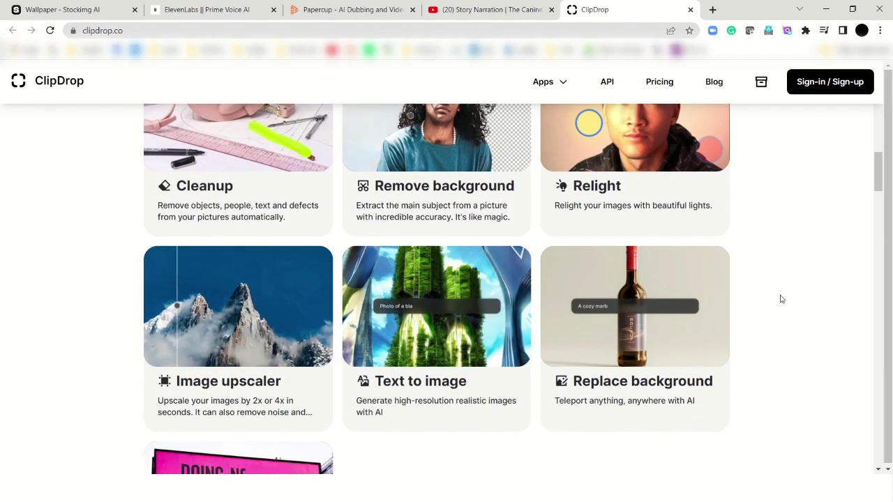
{"action": "left_click", "coordinate": [449, 152]}
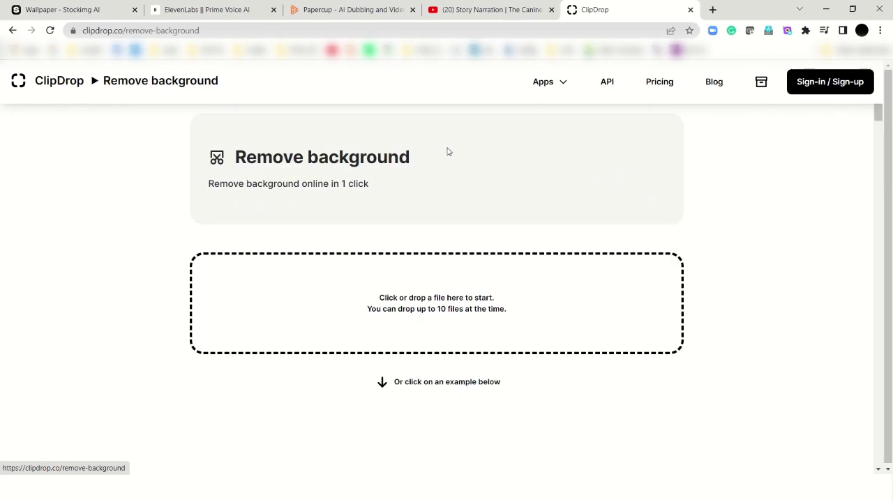
Step: Remove the background from the blue car example and compare the original photo with the cutout
{"action": "scroll", "coordinate": [700, 387], "scroll_direction": "down", "scroll_amount": 2}
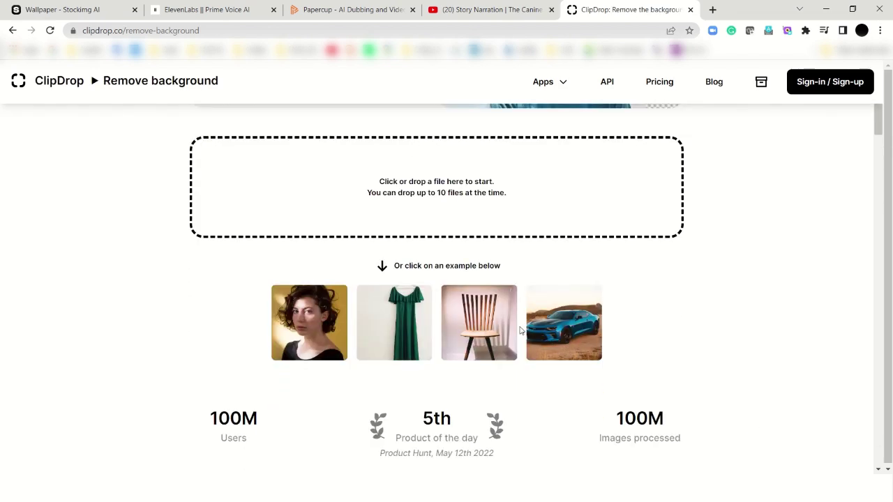
{"action": "left_click", "coordinate": [586, 328]}
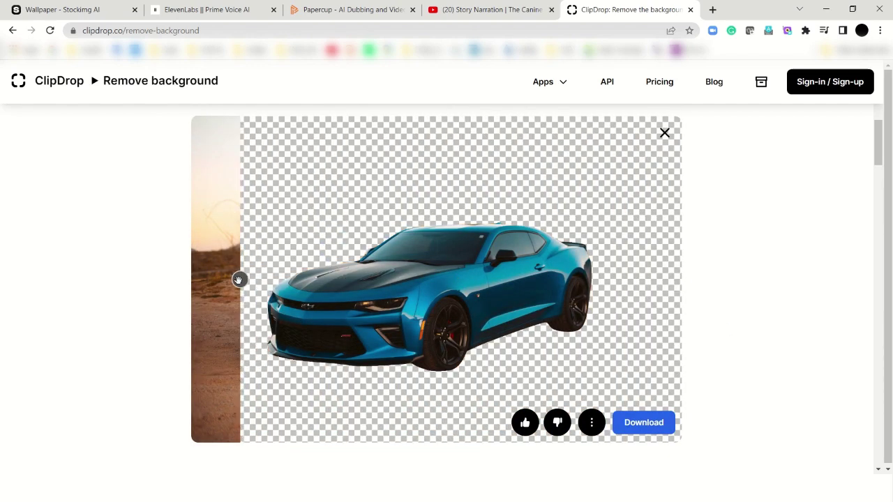
{"action": "left_click_drag", "start_coordinate": [240, 279], "coordinate": [476, 309]}
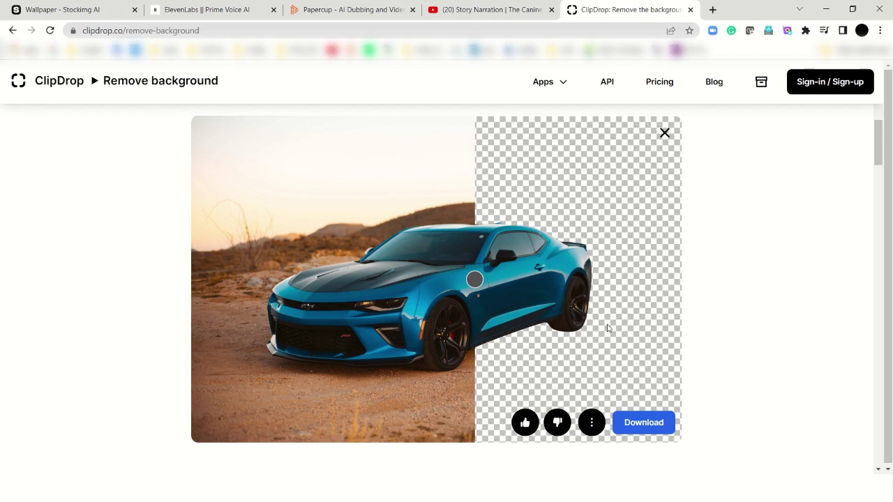
Step: Return to the presentation, advance to the Booth.ai slide and open the Booth.ai website from it, skipping the link verification
{"action": "key", "text": "alt+Tab"}
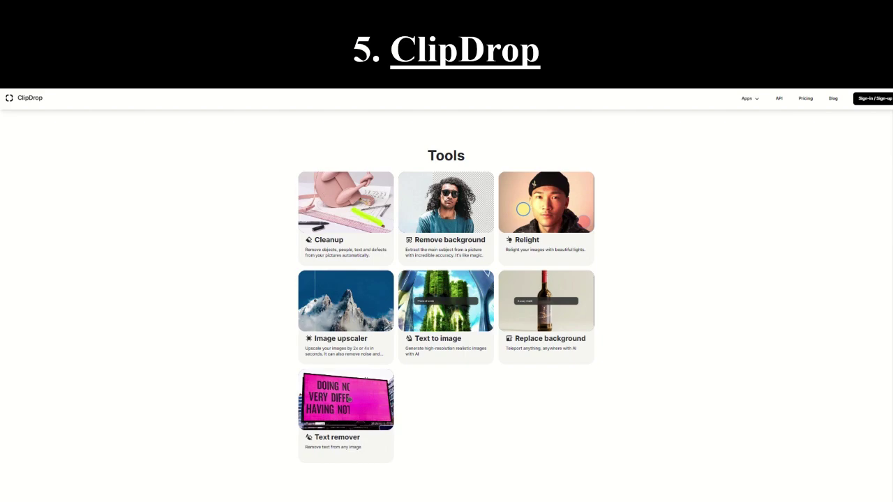
{"action": "key", "text": "Right"}
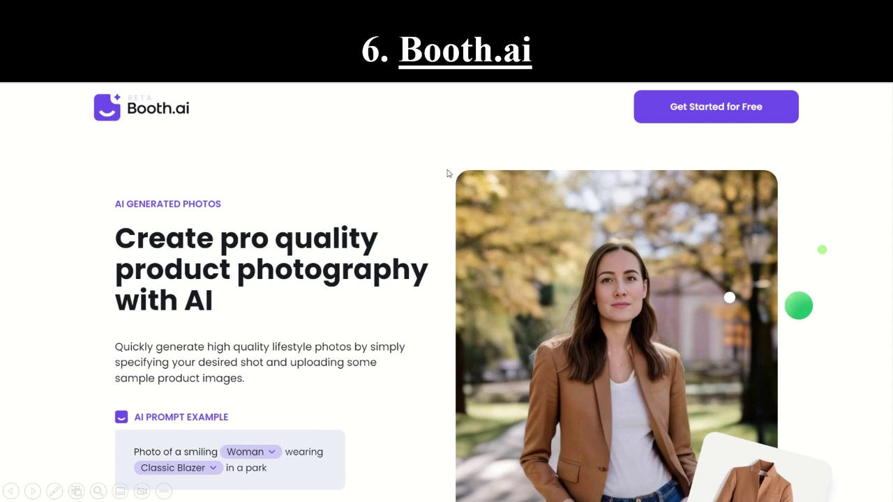
{"action": "left_click", "coordinate": [458, 65]}
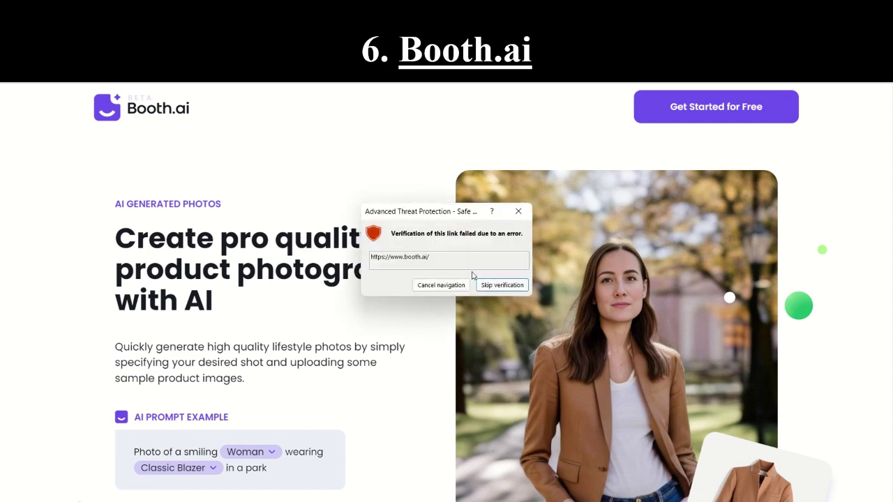
{"action": "left_click", "coordinate": [497, 293]}
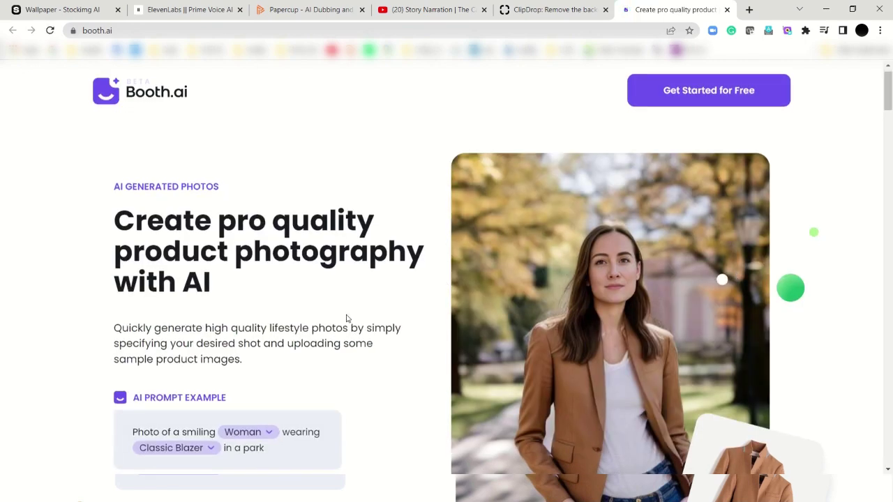
Step: Start trying Booth.ai for free and select the Backpack product in the AI Scene Generator
{"action": "scroll", "coordinate": [345, 319], "scroll_direction": "down", "scroll_amount": 3}
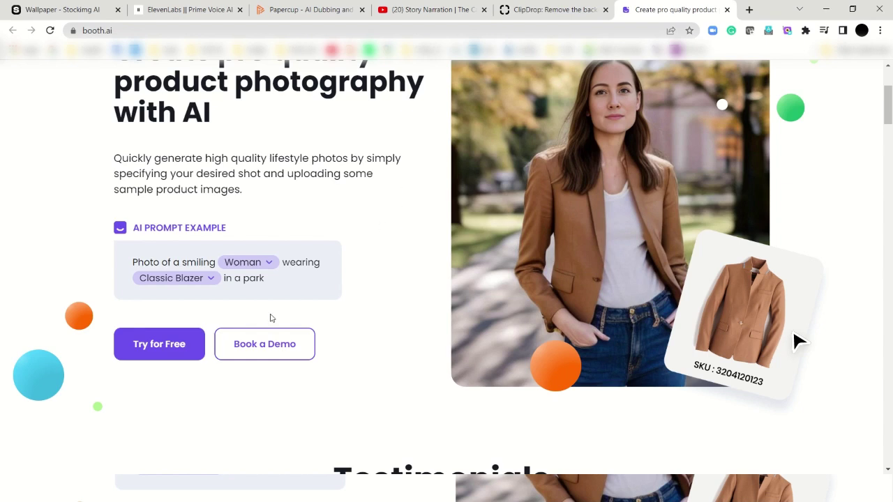
{"action": "left_click", "coordinate": [168, 352]}
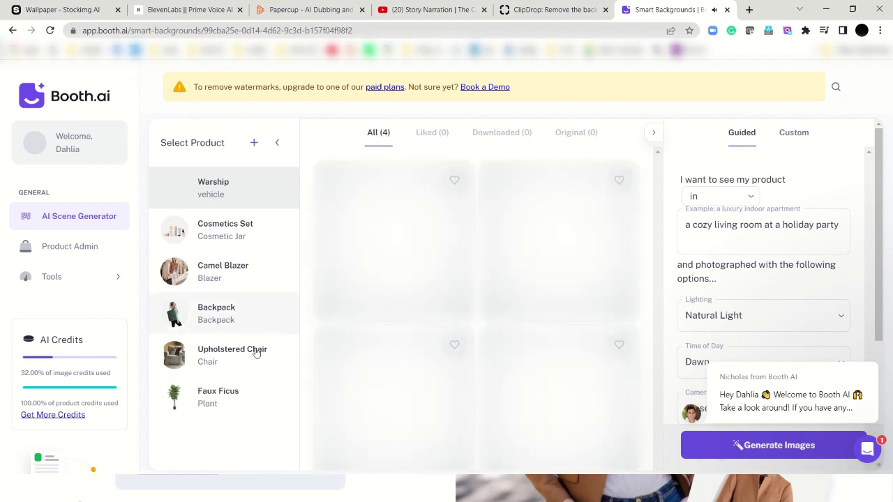
{"action": "left_click", "coordinate": [233, 322]}
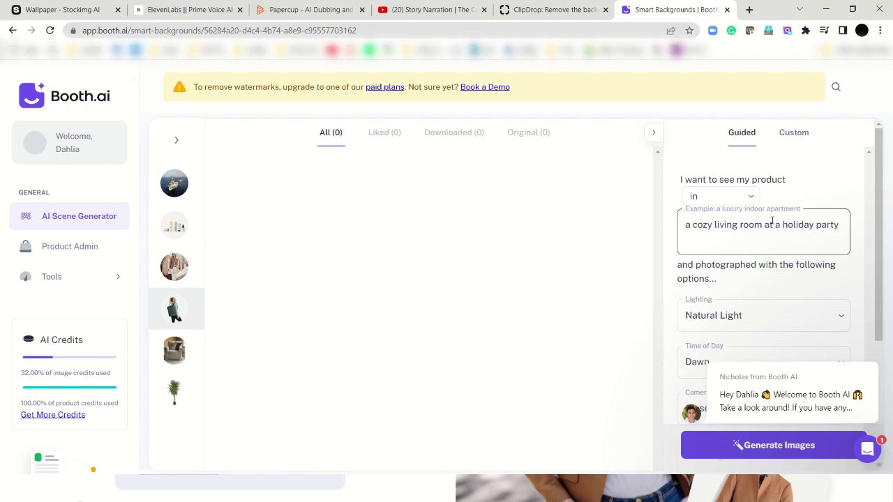
Step: Generate backpack images set in "a school", with the time of day at Noon and a Close Up camera angle
{"action": "left_click_drag", "start_coordinate": [837, 226], "coordinate": [631, 229]}
{"action": "type", "text": "a school"}
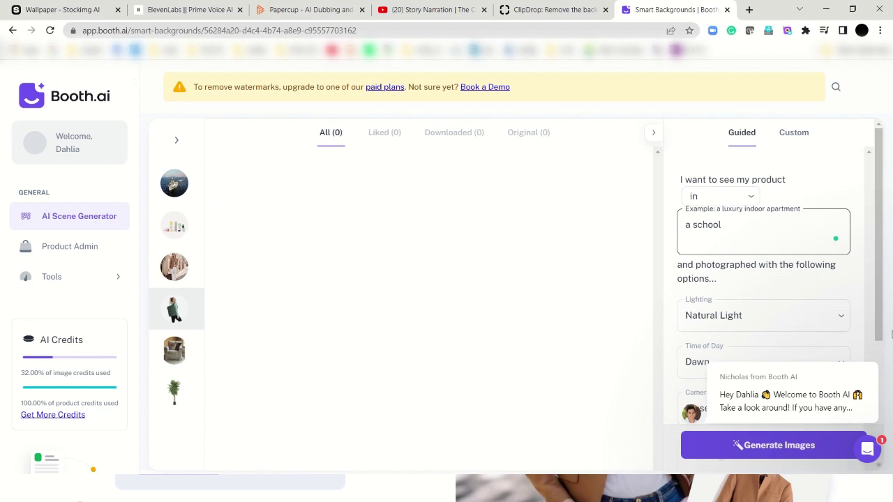
{"action": "scroll", "coordinate": [821, 321], "scroll_direction": "down", "scroll_amount": 3}
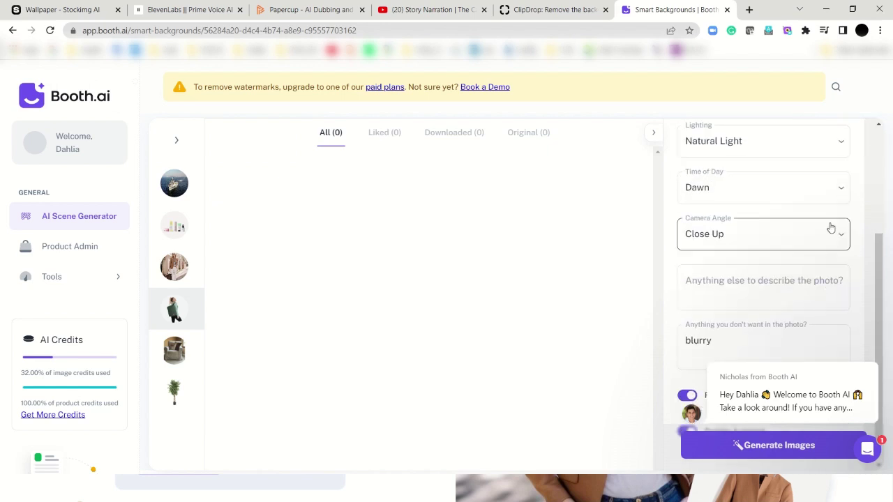
{"action": "left_click", "coordinate": [830, 192]}
{"action": "left_click", "coordinate": [790, 235]}
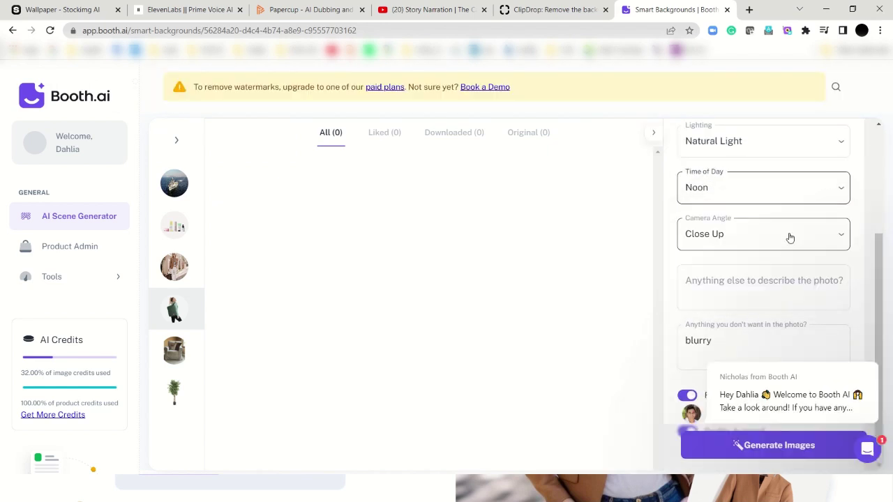
{"action": "left_click", "coordinate": [795, 245]}
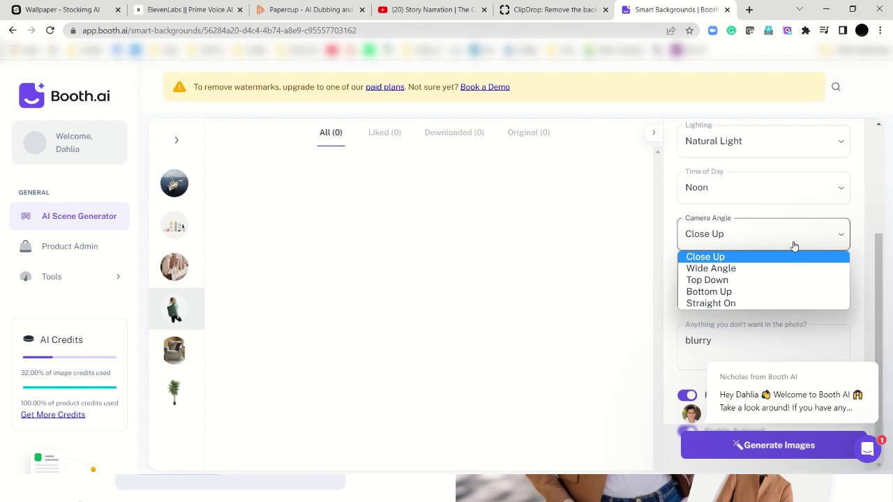
{"action": "left_click", "coordinate": [793, 257]}
{"action": "scroll", "coordinate": [791, 279], "scroll_direction": "down", "scroll_amount": 1}
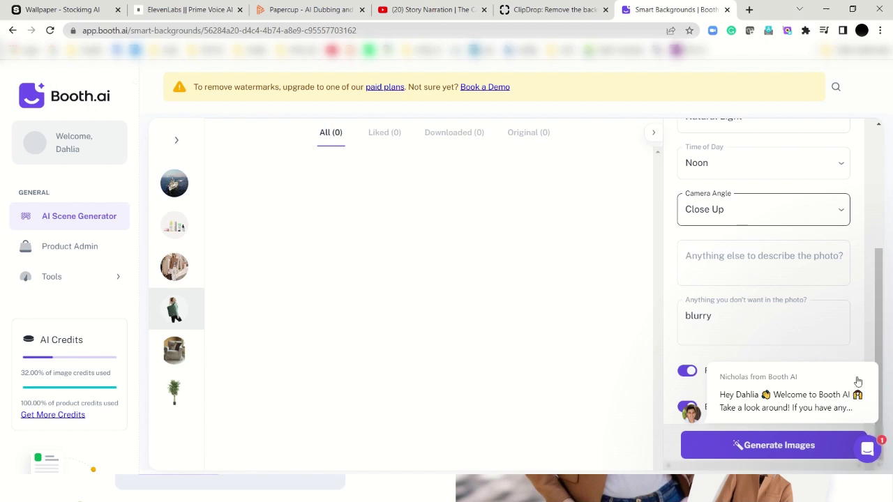
{"action": "left_click", "coordinate": [799, 444]}
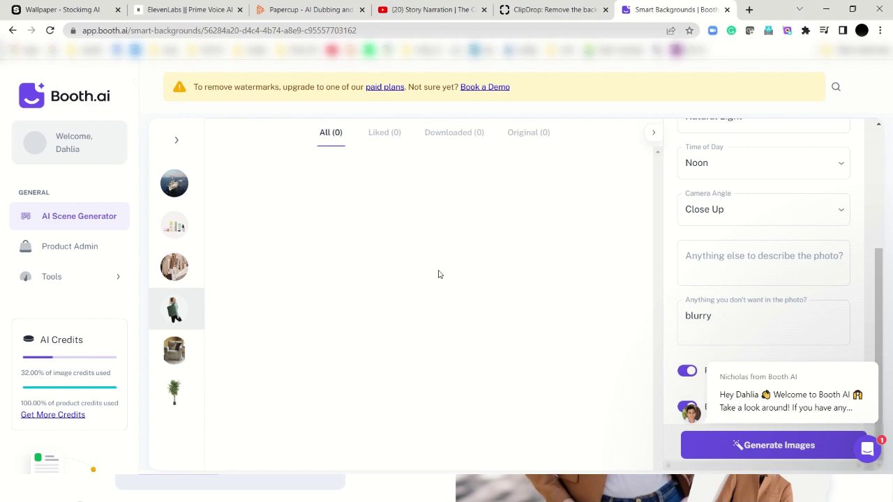
Step: Look through the generated scenes for the skincare bottles, the ship and the armchair products
{"action": "left_click", "coordinate": [185, 219]}
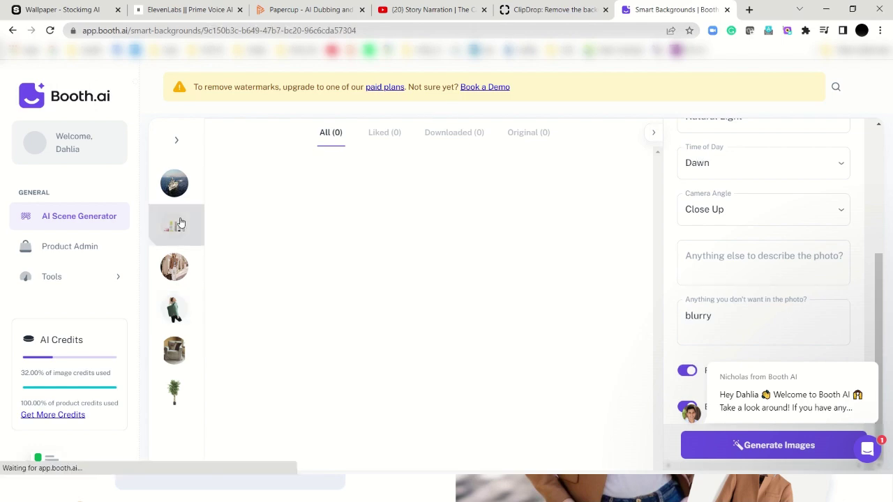
{"action": "scroll", "coordinate": [491, 289], "scroll_direction": "down", "scroll_amount": 2}
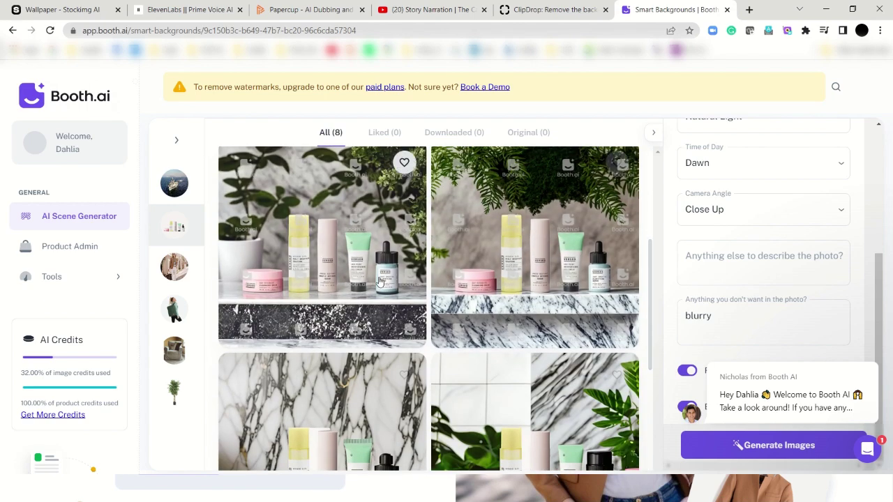
{"action": "left_click", "coordinate": [185, 187]}
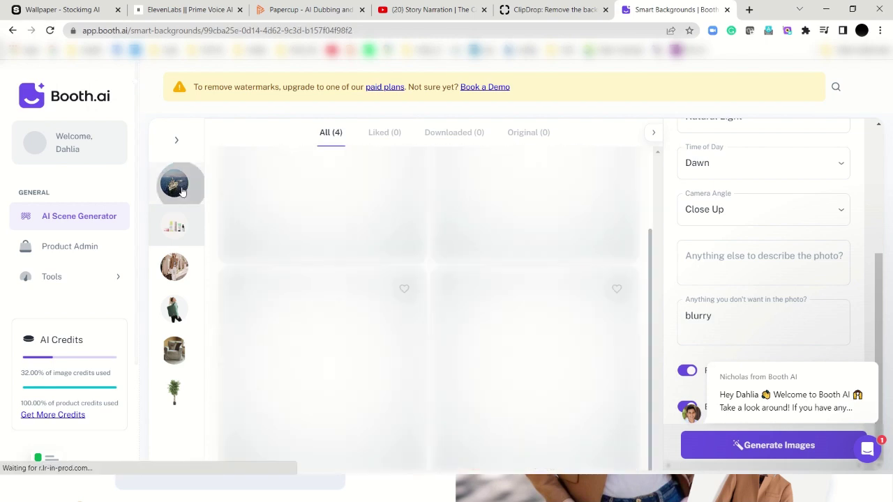
{"action": "scroll", "coordinate": [544, 286], "scroll_direction": "up", "scroll_amount": 2}
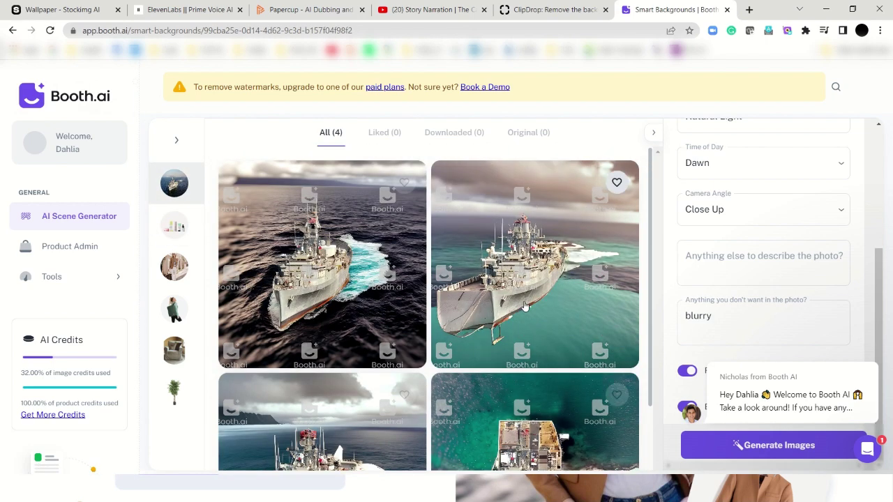
{"action": "left_click", "coordinate": [179, 353]}
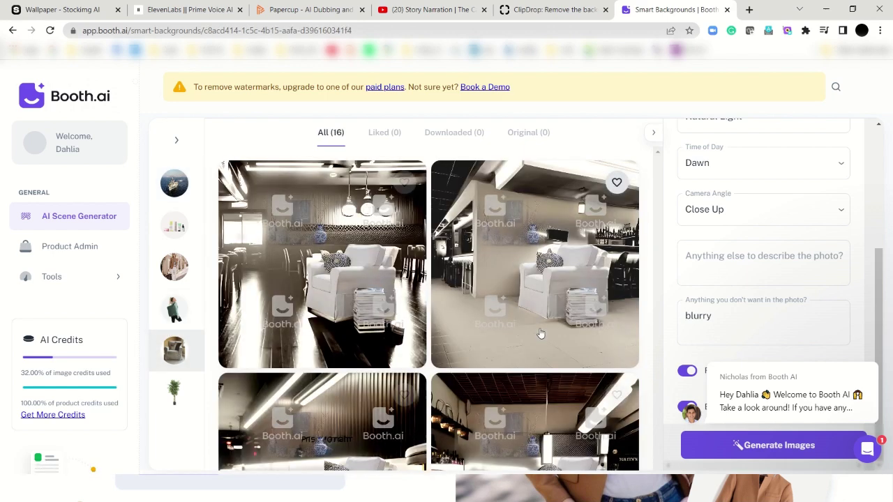
{"action": "scroll", "coordinate": [541, 333], "scroll_direction": "down", "scroll_amount": 1}
{"action": "scroll", "coordinate": [541, 333], "scroll_direction": "down", "scroll_amount": 4}
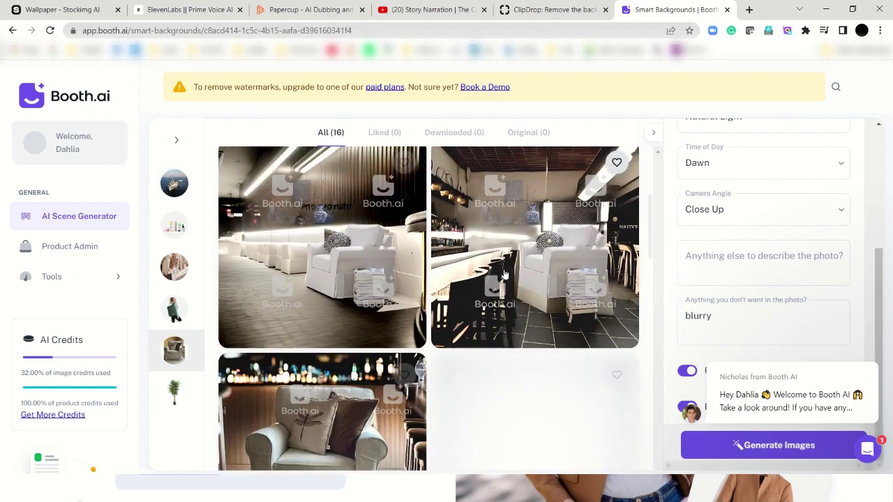
{"action": "scroll", "coordinate": [517, 276], "scroll_direction": "down", "scroll_amount": 1}
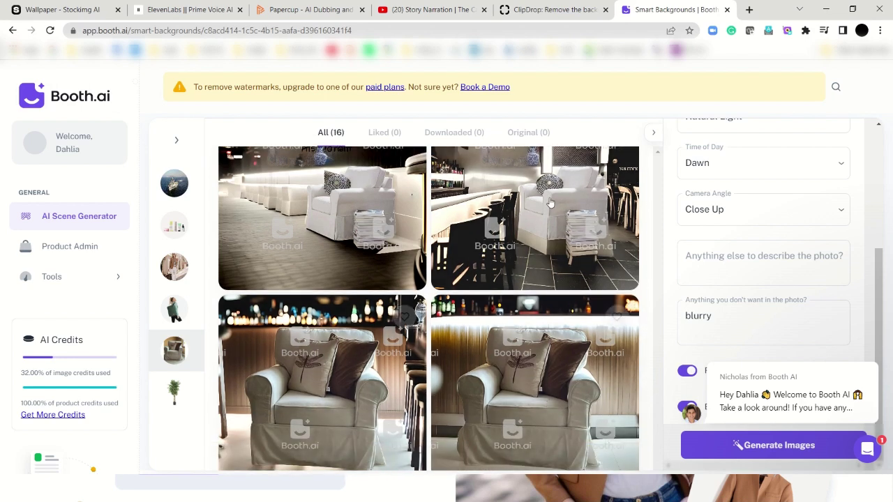
Step: Return to the presentation, advance to the Rationale by Jina AI slide and open the Rationale website from it
{"action": "key", "text": "alt+Tab"}
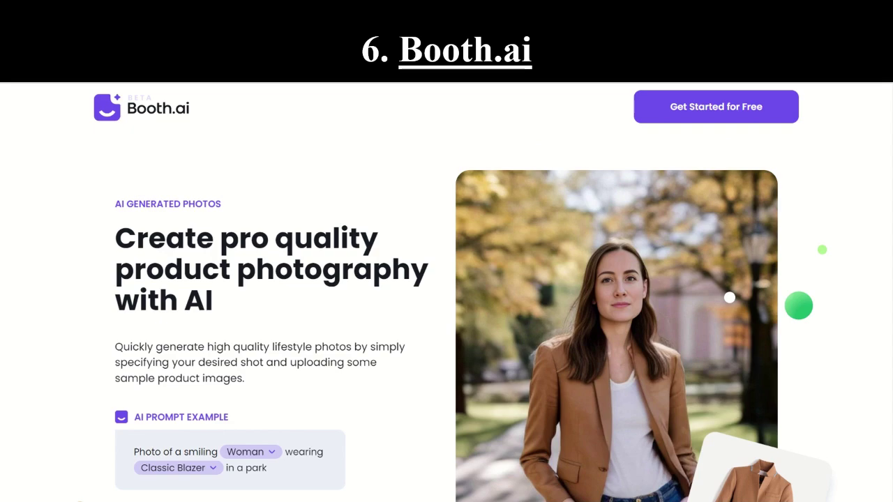
{"action": "key", "text": "Right"}
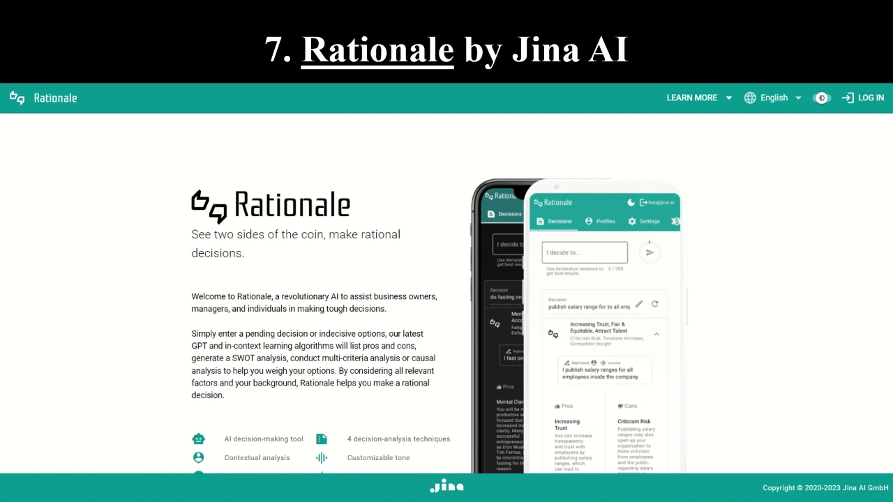
{"action": "left_click", "coordinate": [335, 46]}
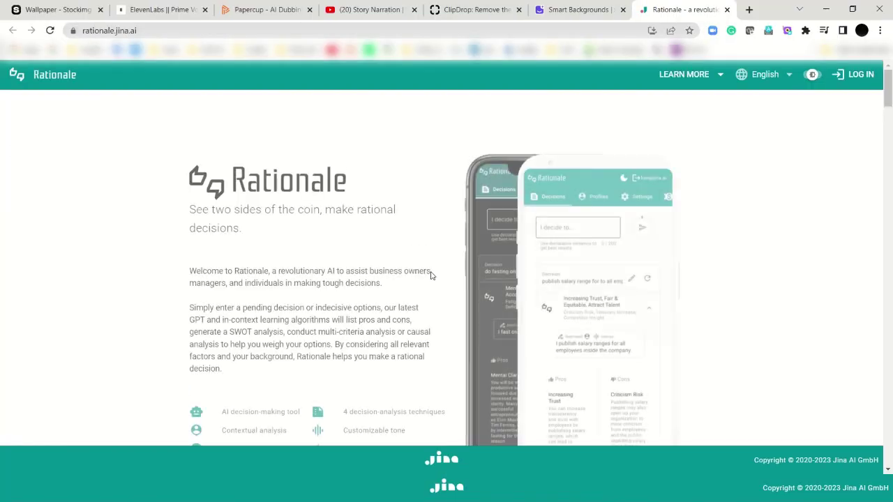
Step: Log in to Rationale with the Google account, agreeing to the Terms of Service and the Privacy Policy
{"action": "left_click", "coordinate": [858, 74]}
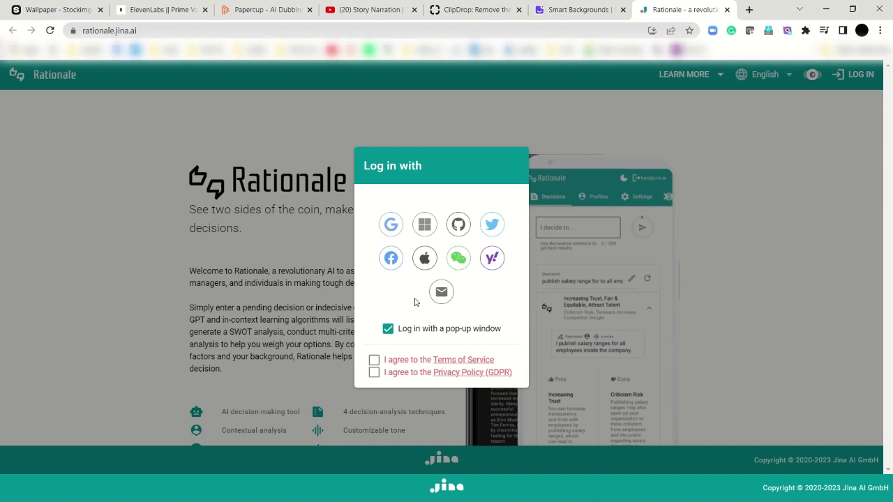
{"action": "left_click", "coordinate": [374, 360]}
{"action": "left_click", "coordinate": [374, 373]}
{"action": "left_click", "coordinate": [390, 224]}
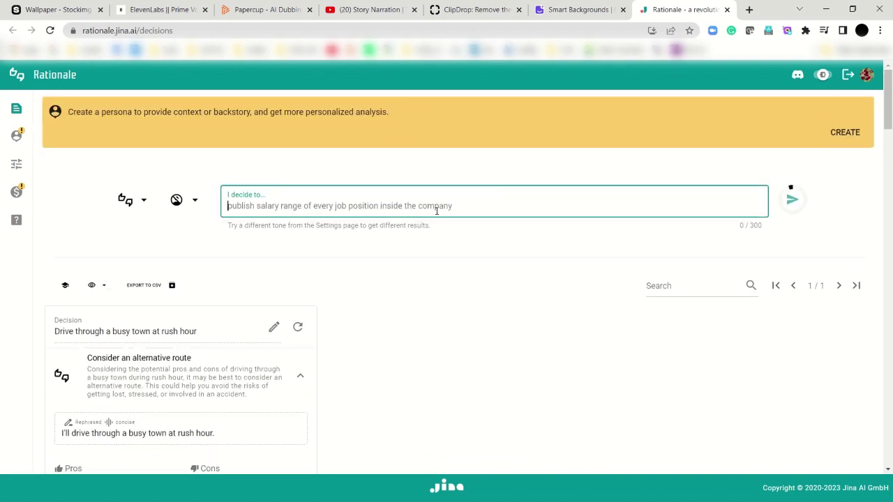
Step: Submit the decision "make a video on ai platforms" for a pros and cons analysis
{"action": "type", "text": "make a"}
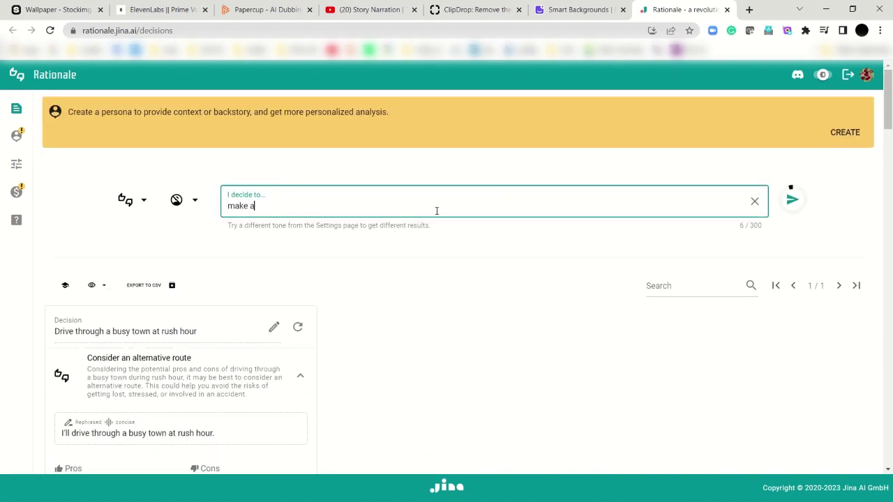
{"action": "type", "text": " video on ai platforms"}
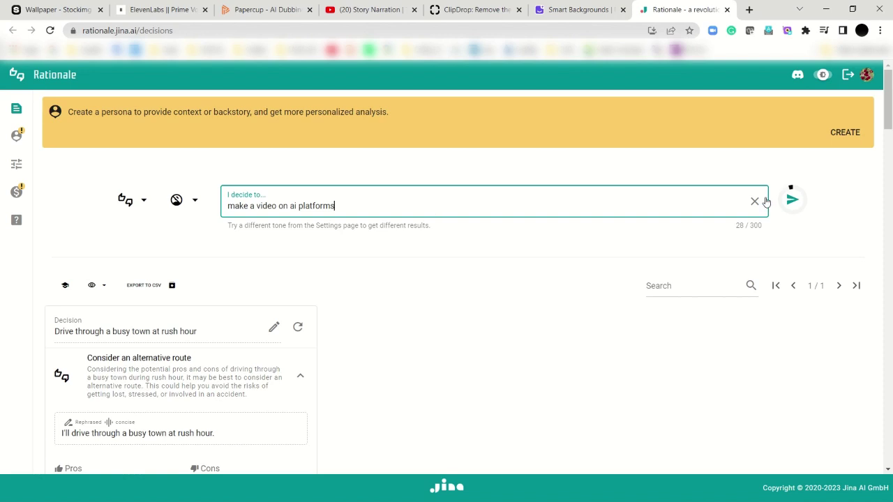
{"action": "left_click", "coordinate": [792, 200]}
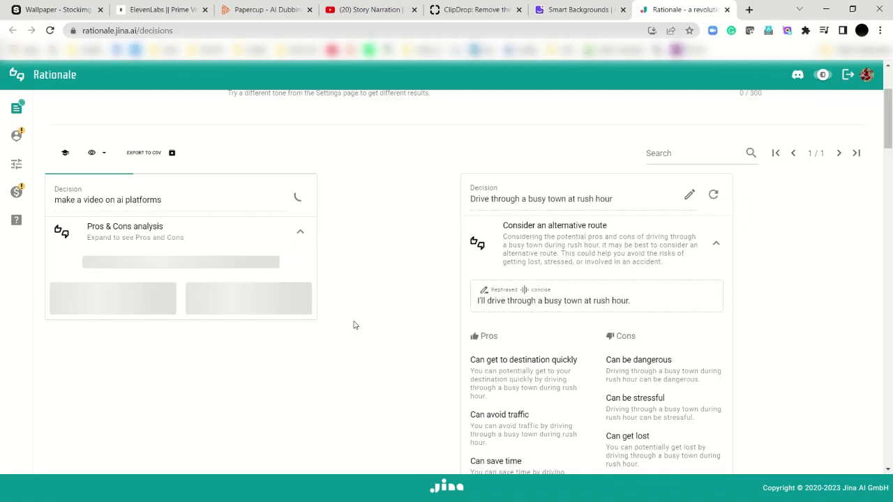
Step: Review the pros and cons listed for the decision "Drive through a busy town at rush hour"
{"action": "scroll", "coordinate": [355, 326], "scroll_direction": "down", "scroll_amount": 3}
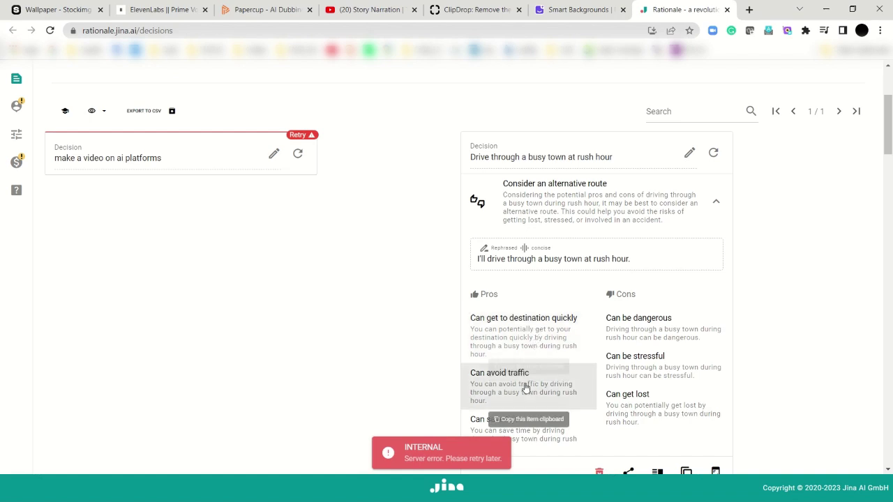
{"action": "scroll", "coordinate": [526, 379], "scroll_direction": "down", "scroll_amount": 1}
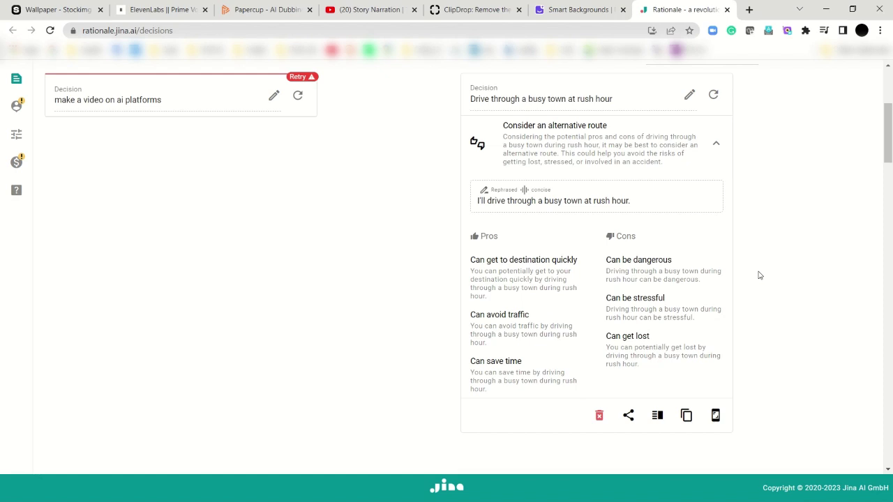
{"action": "scroll", "coordinate": [760, 275], "scroll_direction": "up", "scroll_amount": 3}
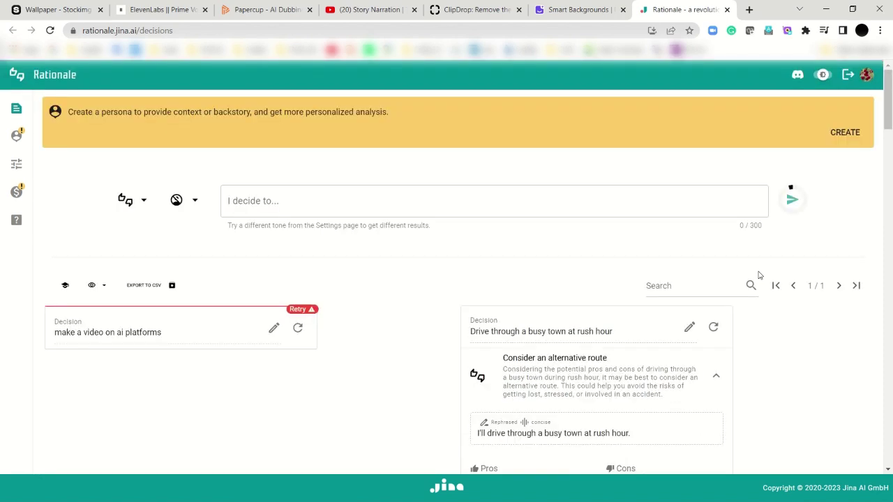
Step: Return to the presentation, advance to the Perplexity slide and open the Perplexity website from it, skipping the link verification
{"action": "key", "text": "alt+Tab"}
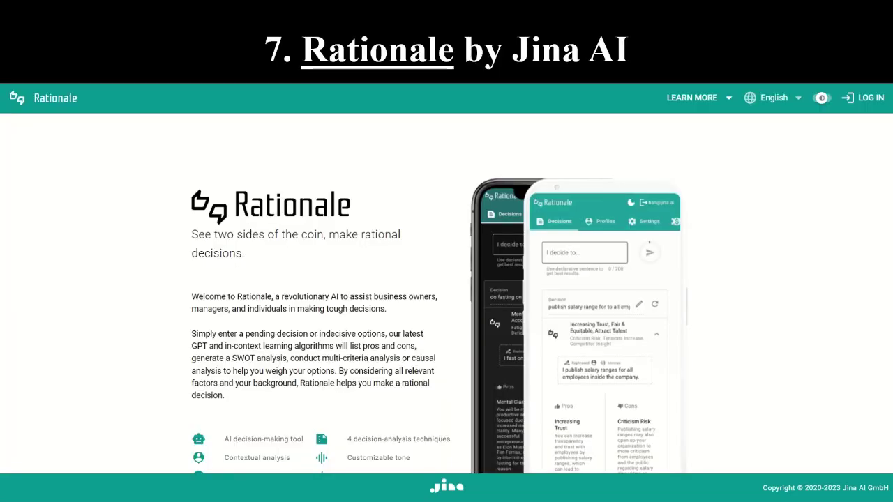
{"action": "key", "text": "Right"}
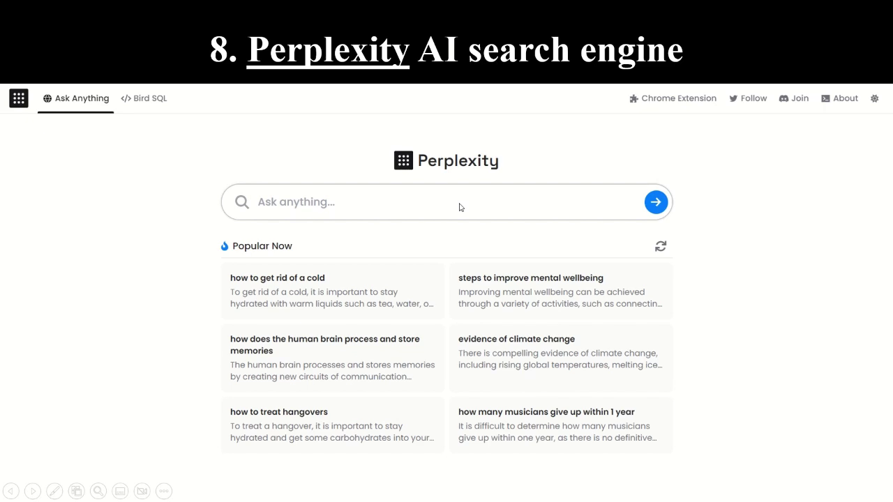
{"action": "left_click", "coordinate": [371, 51]}
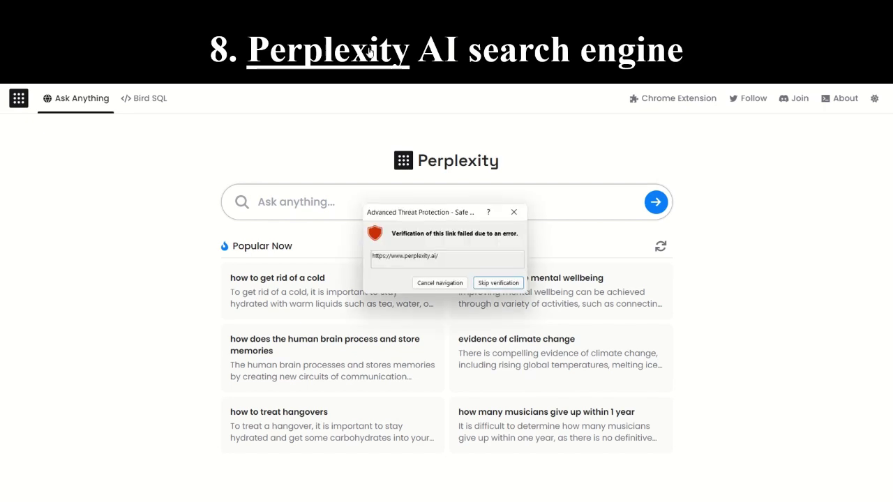
{"action": "left_click", "coordinate": [501, 286]}
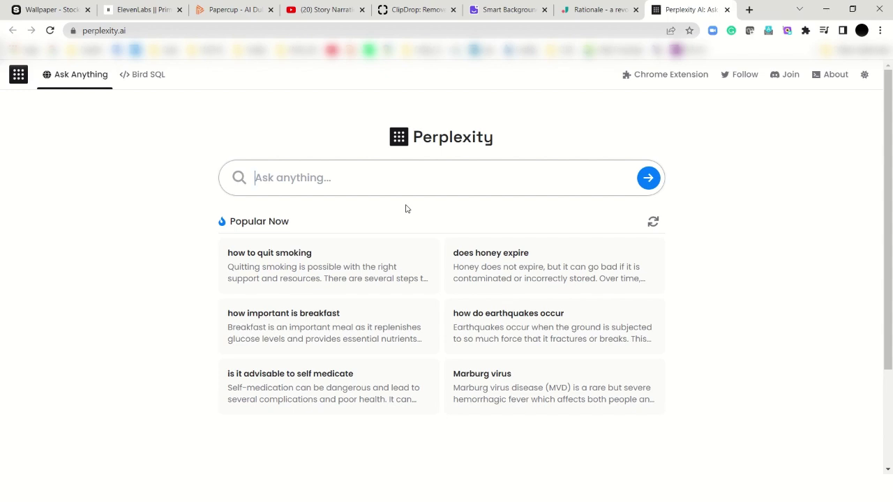
Step: Ask Perplexity "how to improve youtube video seo" and look over the answer, sources and related questions
{"action": "type", "text": "how to mak"}
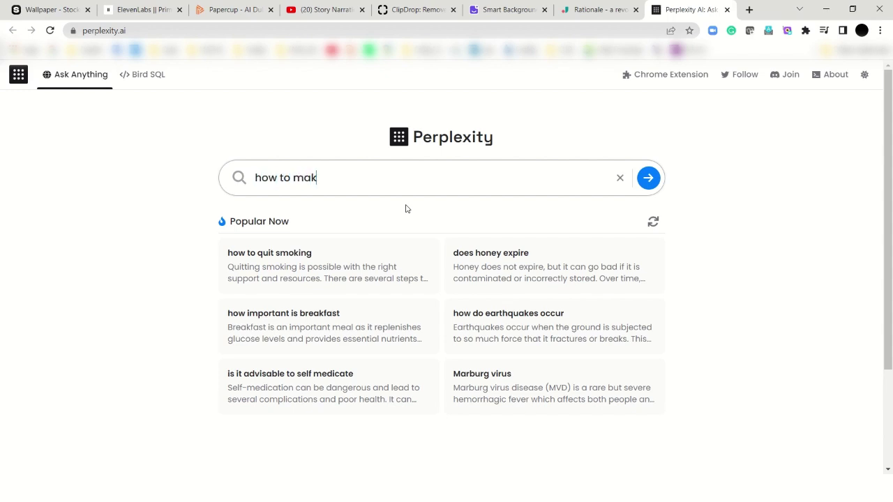
{"action": "key", "text": "BackSpace"}
{"action": "key", "text": "BackSpace"}
{"action": "key", "text": "BackSpace"}
{"action": "type", "text": "improve youtube video seo"}
{"action": "key", "text": "Return"}
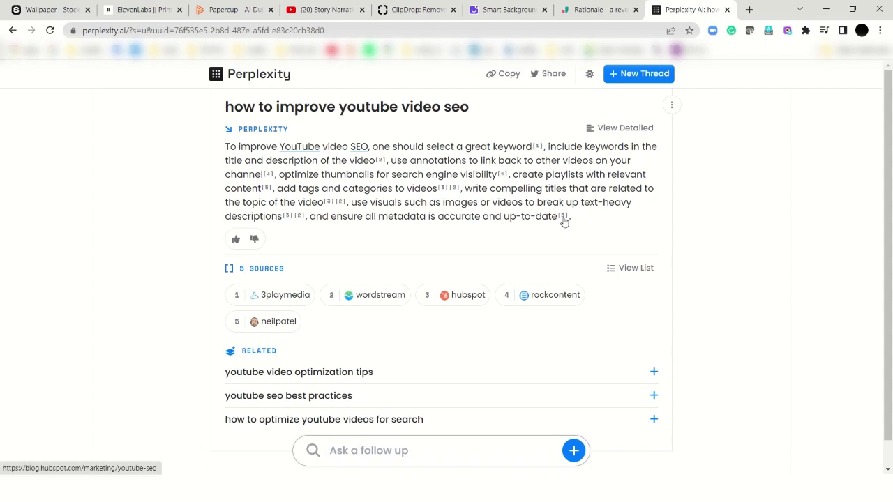
{"action": "scroll", "coordinate": [359, 446], "scroll_direction": "down", "scroll_amount": 1}
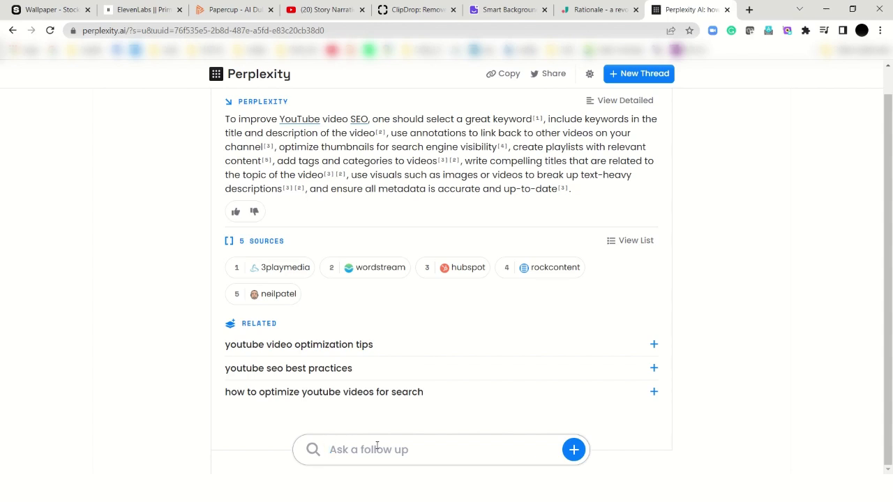
Step: Return to the presentation, open the Browse AI website from its slide and look over the robot features and integrations
{"action": "key", "text": "alt+Tab"}
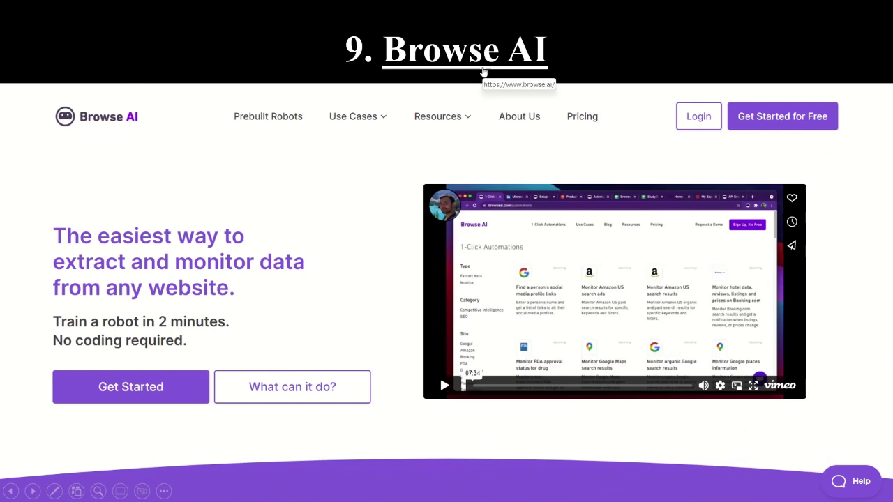
{"action": "left_click", "coordinate": [483, 70]}
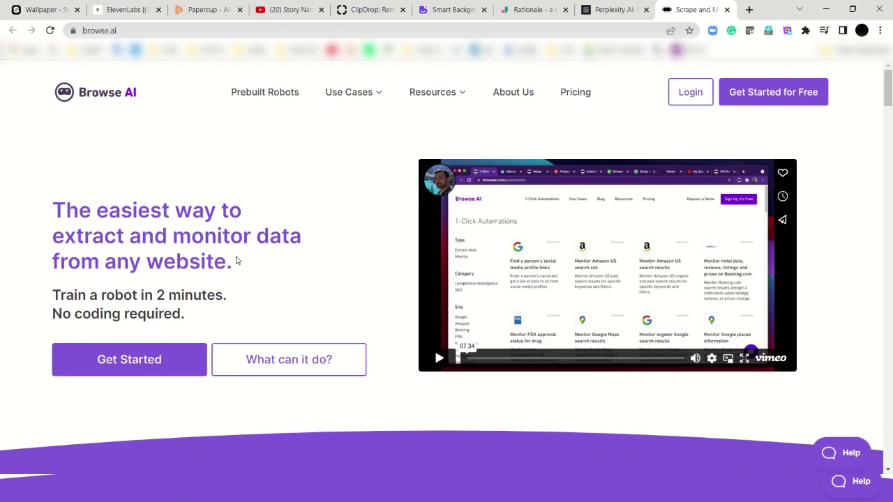
{"action": "scroll", "coordinate": [481, 245], "scroll_direction": "down", "scroll_amount": 5}
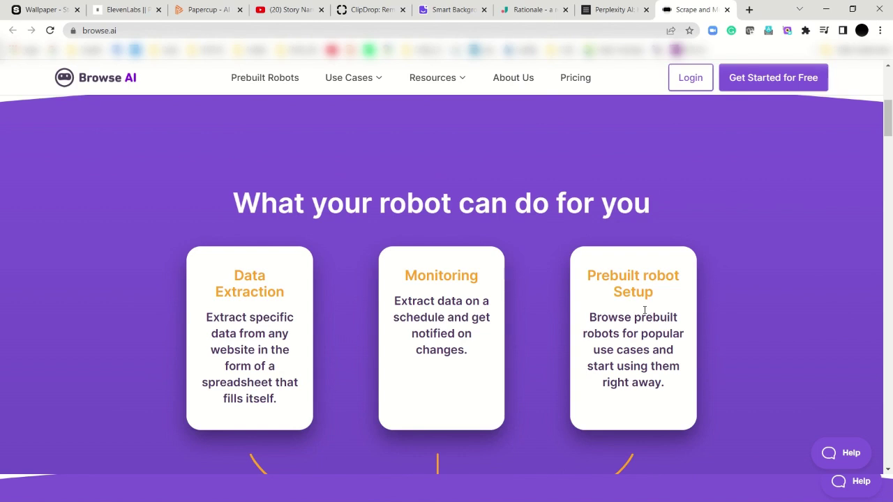
{"action": "scroll", "coordinate": [682, 349], "scroll_direction": "down", "scroll_amount": 6}
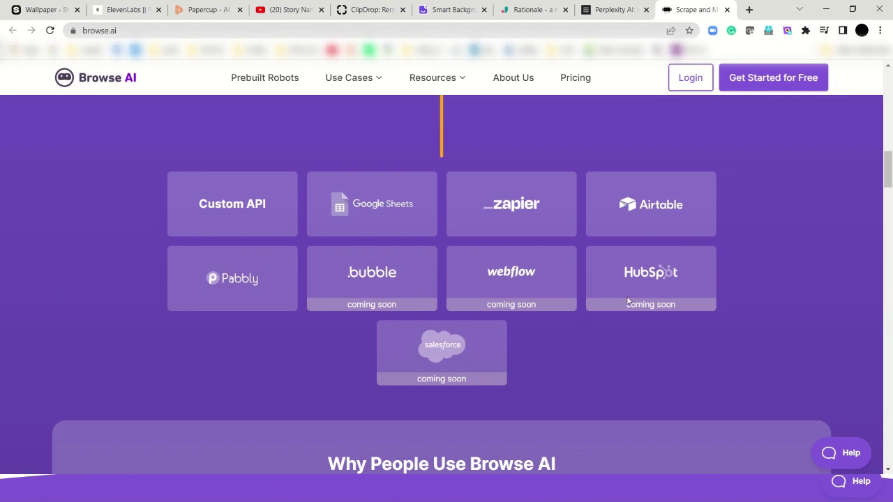
Step: Examine the rest of the Browse AI home page, including its reasons for use, trusted companies, prebuilt robots and frequently asked questions
{"action": "scroll", "coordinate": [627, 301], "scroll_direction": "down", "scroll_amount": 5}
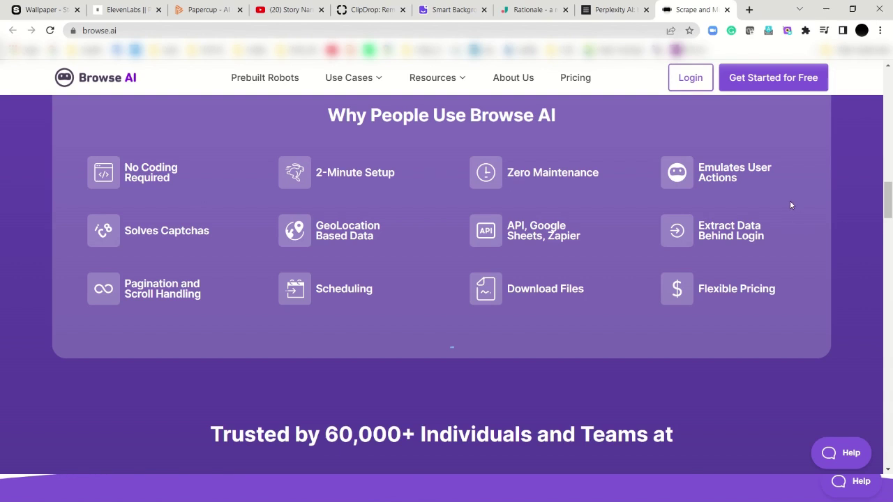
{"action": "scroll", "coordinate": [790, 200], "scroll_direction": "down", "scroll_amount": 1}
{"action": "scroll", "coordinate": [791, 203], "scroll_direction": "up", "scroll_amount": 1}
{"action": "scroll", "coordinate": [792, 208], "scroll_direction": "down", "scroll_amount": 3}
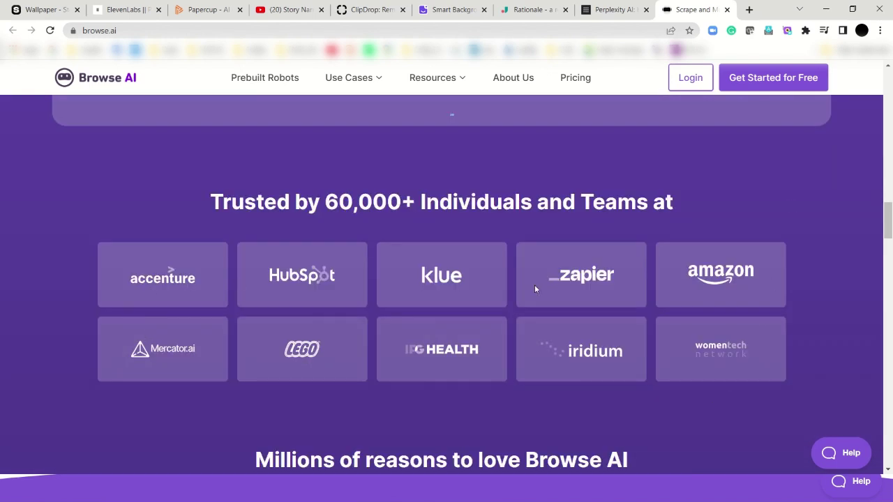
{"action": "scroll", "coordinate": [218, 263], "scroll_direction": "down", "scroll_amount": 4}
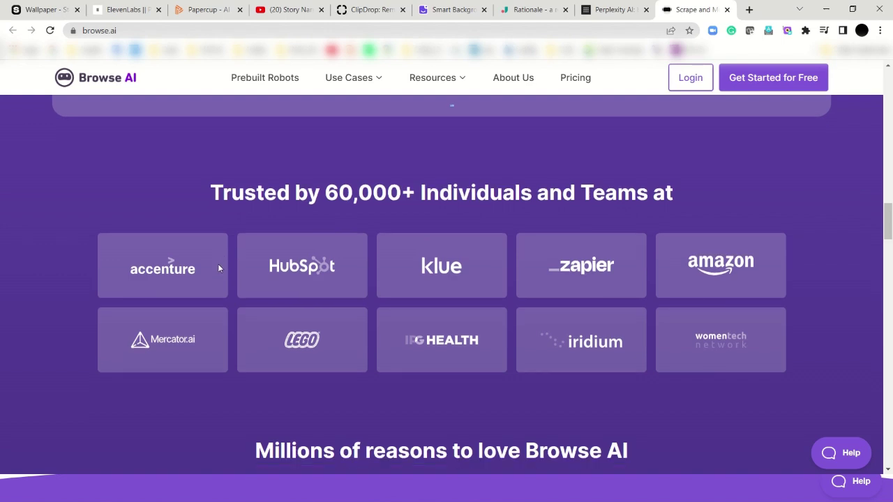
{"action": "scroll", "coordinate": [311, 315], "scroll_direction": "down", "scroll_amount": 4}
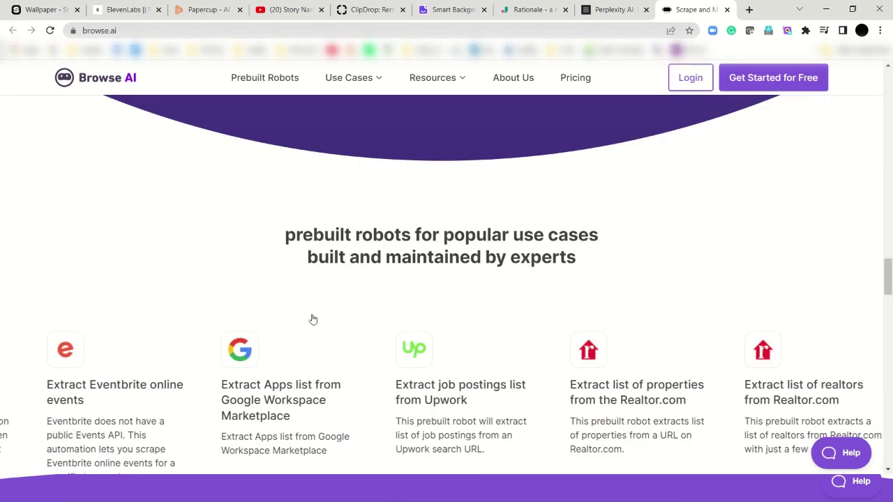
{"action": "scroll", "coordinate": [311, 319], "scroll_direction": "down", "scroll_amount": 5}
{"action": "scroll", "coordinate": [311, 318], "scroll_direction": "up", "scroll_amount": 4}
{"action": "scroll", "coordinate": [312, 318], "scroll_direction": "down", "scroll_amount": 6}
{"action": "scroll", "coordinate": [314, 317], "scroll_direction": "down", "scroll_amount": 8}
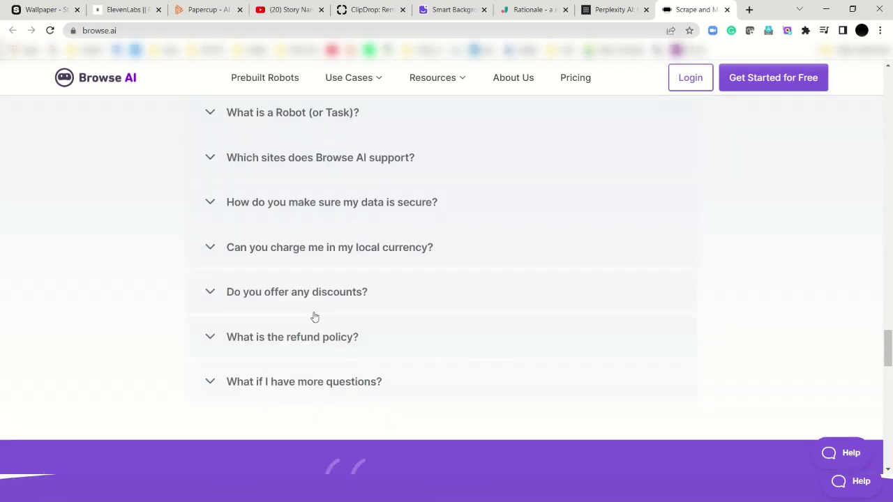
{"action": "scroll", "coordinate": [314, 315], "scroll_direction": "down", "scroll_amount": 8}
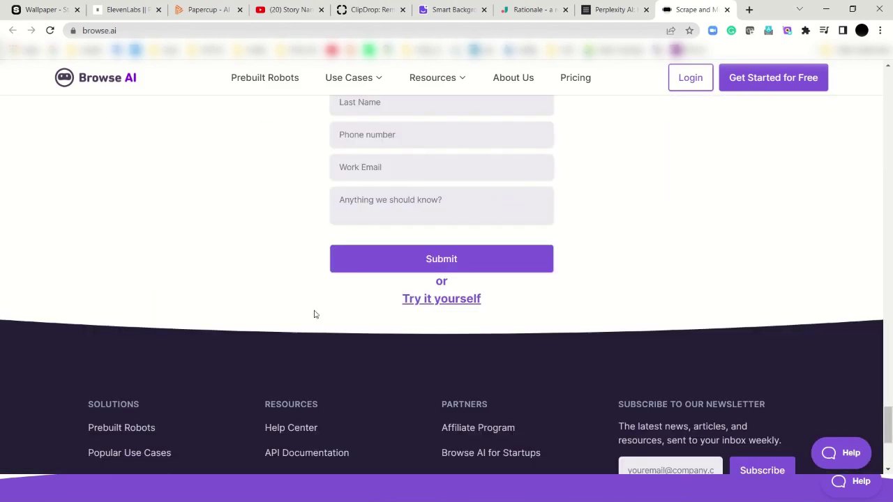
{"action": "scroll", "coordinate": [313, 314], "scroll_direction": "up", "scroll_amount": 14}
{"action": "scroll", "coordinate": [321, 314], "scroll_direction": "up", "scroll_amount": 20}
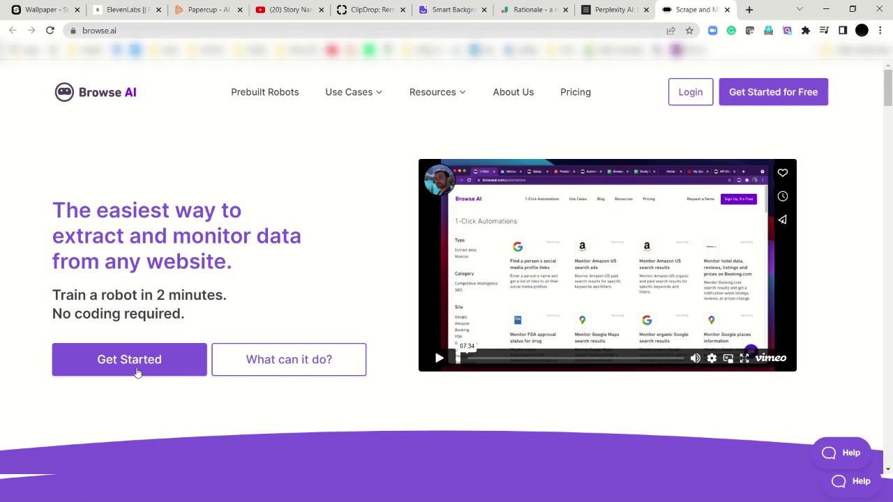
Step: Open the Browse AI robot builder through Get Started, look over the robot types, and close the extra Browse AI pages
{"action": "left_click", "coordinate": [137, 370]}
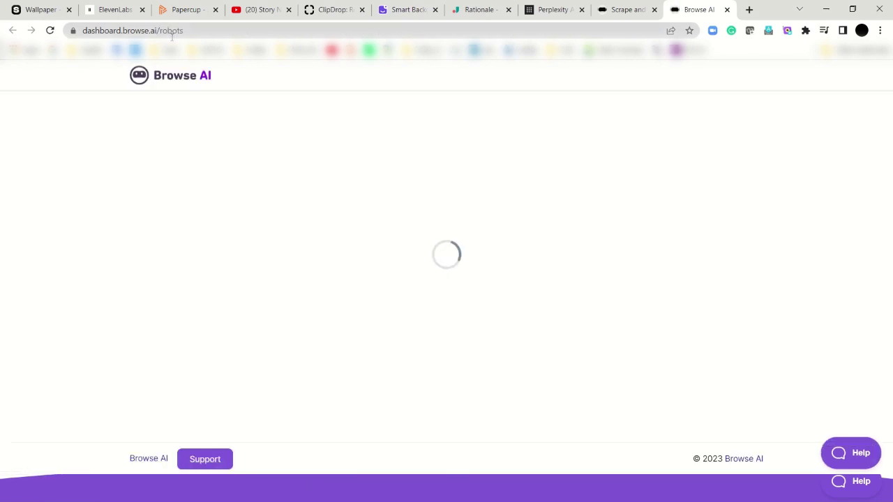
{"action": "scroll", "coordinate": [339, 147], "scroll_direction": "down", "scroll_amount": 3}
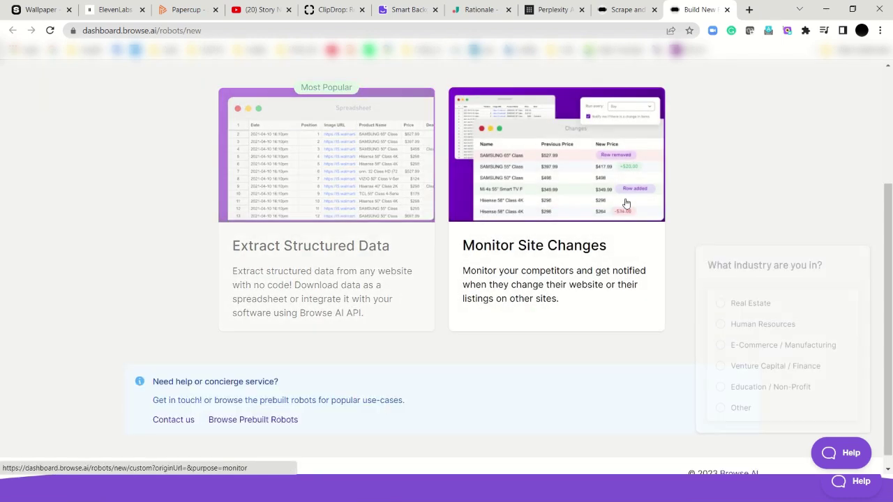
{"action": "scroll", "coordinate": [586, 220], "scroll_direction": "down", "scroll_amount": 1}
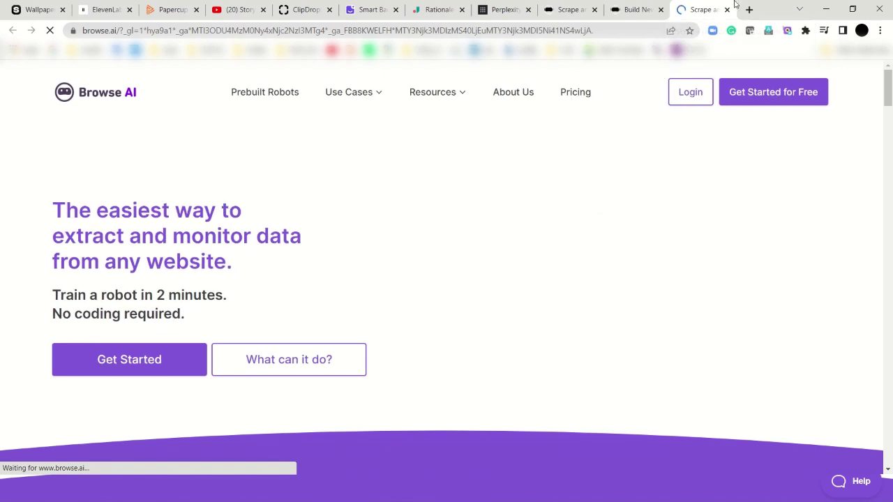
{"action": "left_click", "coordinate": [731, 95]}
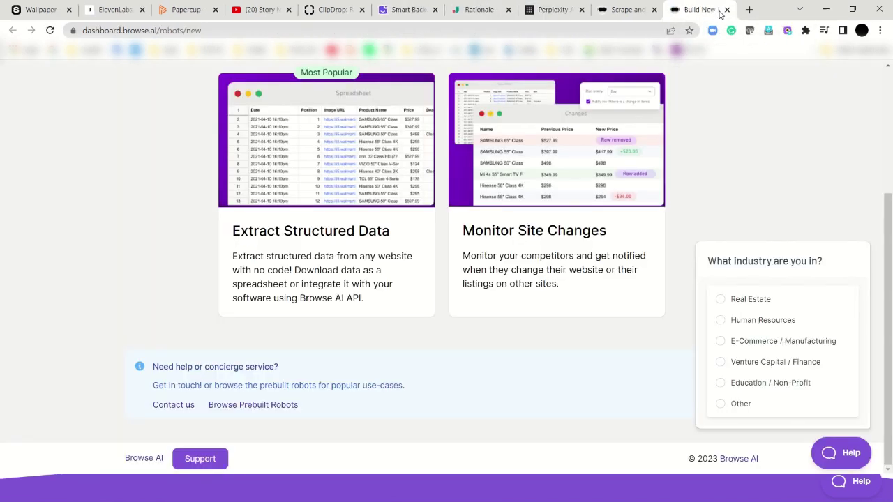
{"action": "left_click", "coordinate": [726, 10]}
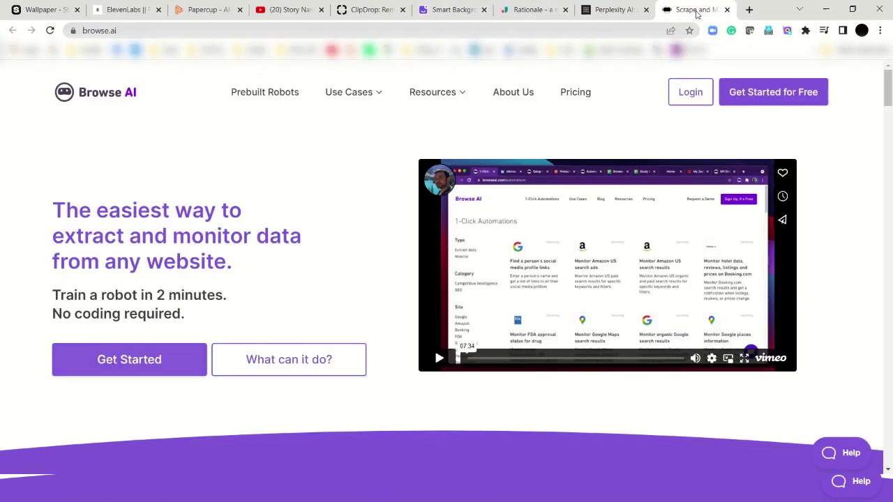
Step: Return to the presentation and open the ChatSonic website from the "Special: ChatSonic AI" slide
{"action": "key", "text": "alt+Tab"}
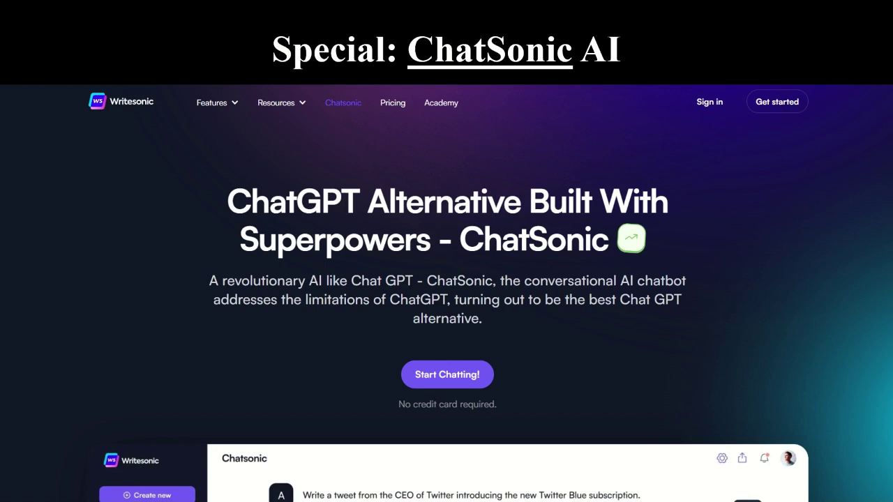
{"action": "left_click", "coordinate": [505, 59]}
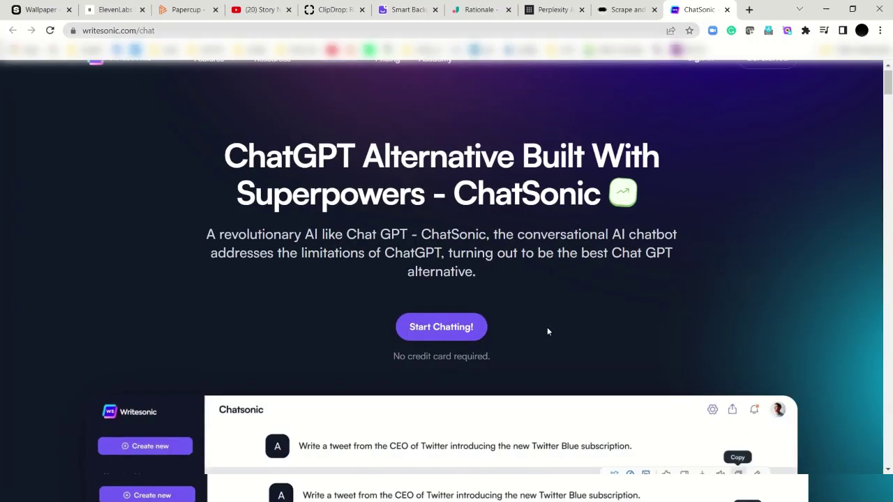
Step: Examine the ChatSonic page's sample chat, AI art, personality avatars, Chrome extension and voice command features
{"action": "scroll", "coordinate": [516, 335], "scroll_direction": "down", "scroll_amount": 10}
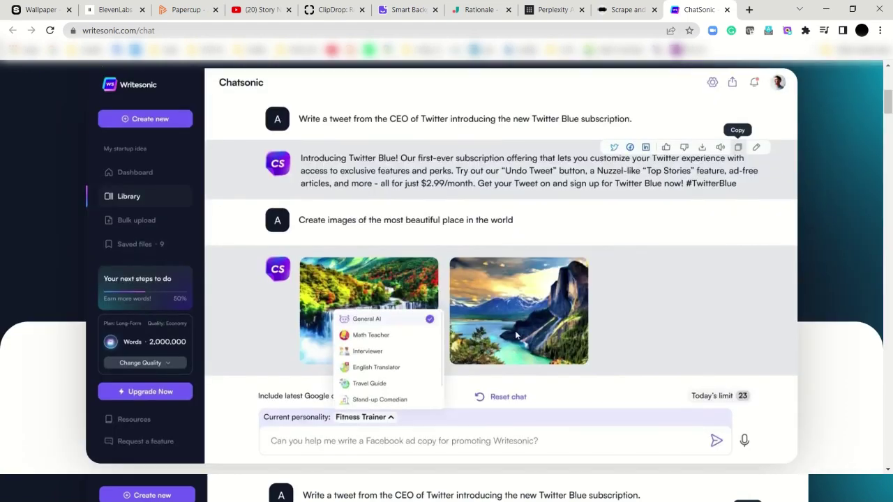
{"action": "scroll", "coordinate": [798, 355], "scroll_direction": "down", "scroll_amount": 5}
{"action": "scroll", "coordinate": [717, 356], "scroll_direction": "down", "scroll_amount": 3}
{"action": "scroll", "coordinate": [773, 351], "scroll_direction": "up", "scroll_amount": 3}
{"action": "scroll", "coordinate": [695, 351], "scroll_direction": "down", "scroll_amount": 4}
{"action": "scroll", "coordinate": [697, 353], "scroll_direction": "down", "scroll_amount": 3}
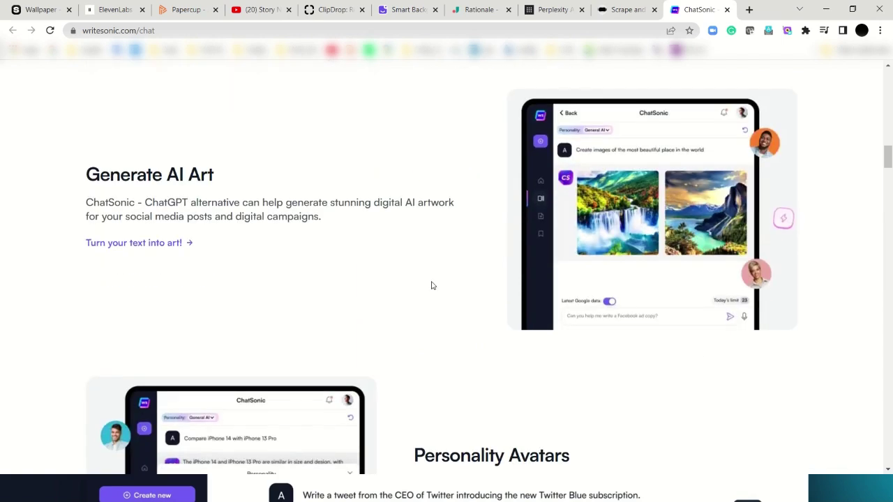
{"action": "scroll", "coordinate": [635, 258], "scroll_direction": "down", "scroll_amount": 3}
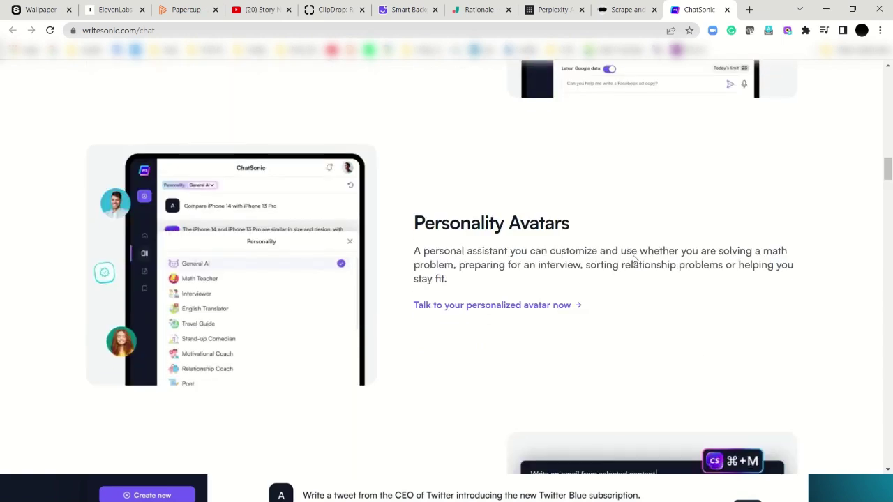
{"action": "scroll", "coordinate": [578, 283], "scroll_direction": "down", "scroll_amount": 5}
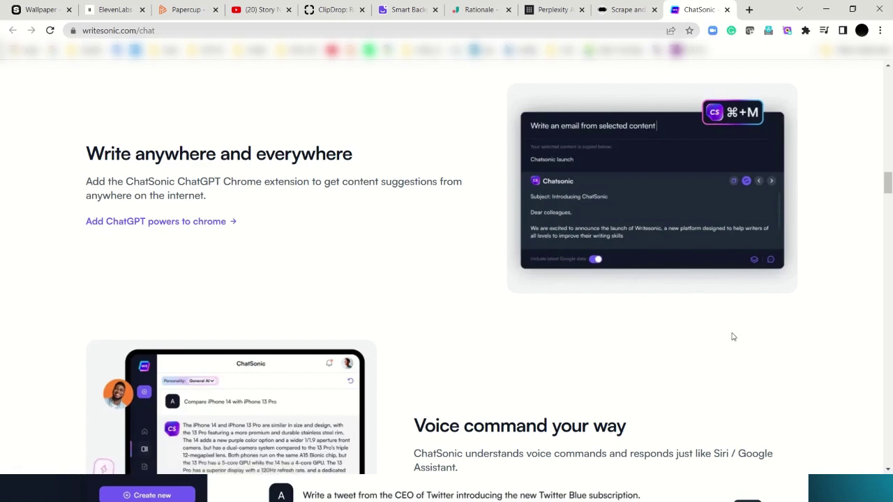
{"action": "scroll", "coordinate": [731, 337], "scroll_direction": "down", "scroll_amount": 4}
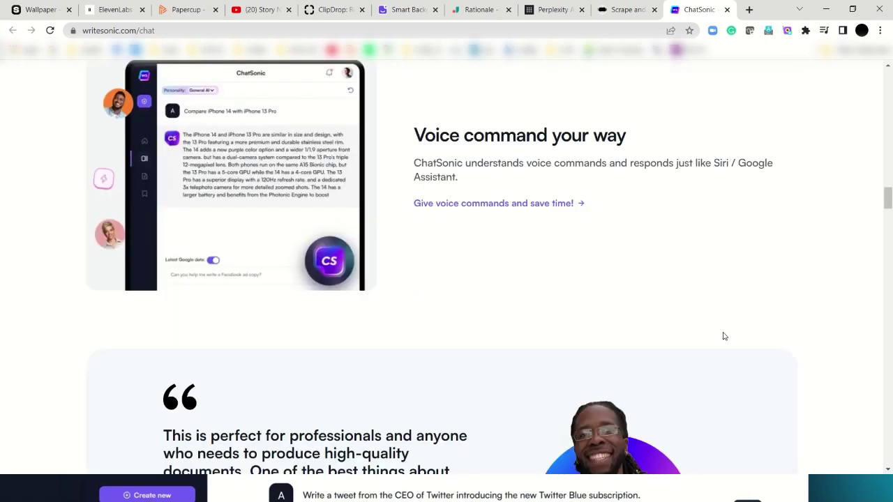
{"action": "scroll", "coordinate": [725, 338], "scroll_direction": "down", "scroll_amount": 3}
{"action": "scroll", "coordinate": [724, 337], "scroll_direction": "up", "scroll_amount": 15}
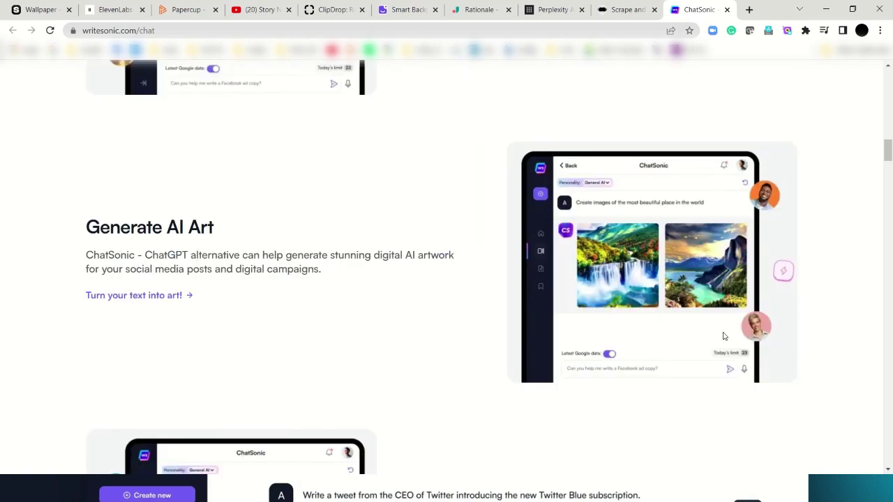
{"action": "scroll", "coordinate": [724, 336], "scroll_direction": "up", "scroll_amount": 12}
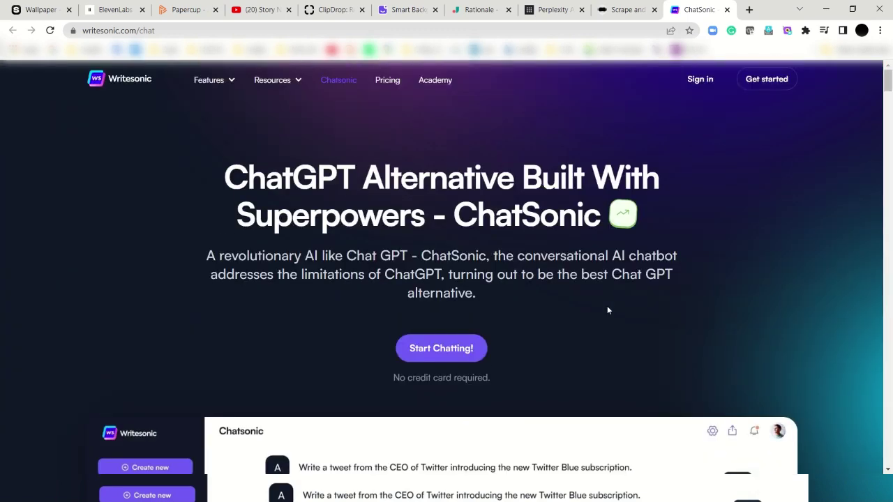
Step: Try to start chatting with ChatSonic, look over the sample conversation and personality list, and switch back to the presentation
{"action": "left_click", "coordinate": [474, 347]}
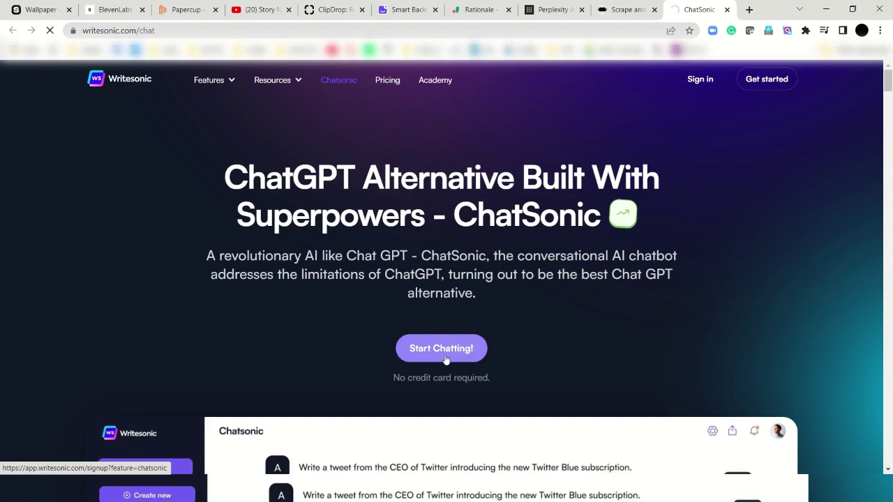
{"action": "scroll", "coordinate": [546, 344], "scroll_direction": "down", "scroll_amount": 5}
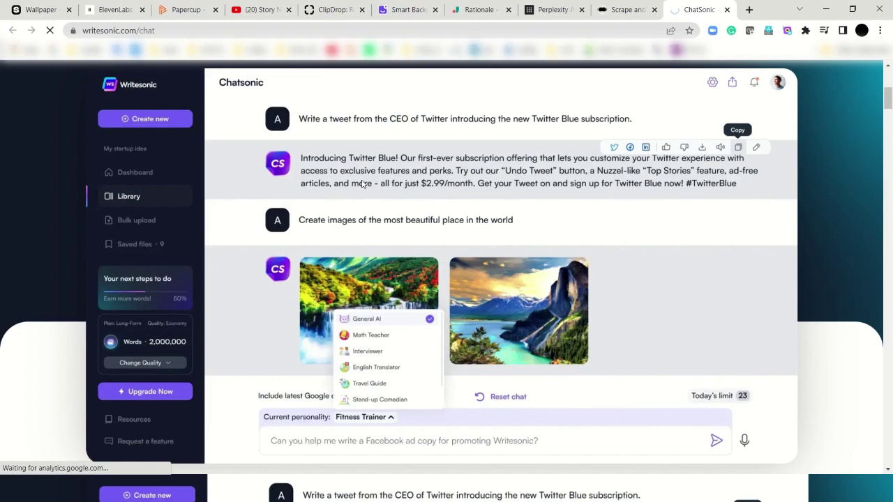
{"action": "scroll", "coordinate": [626, 228], "scroll_direction": "down", "scroll_amount": 3}
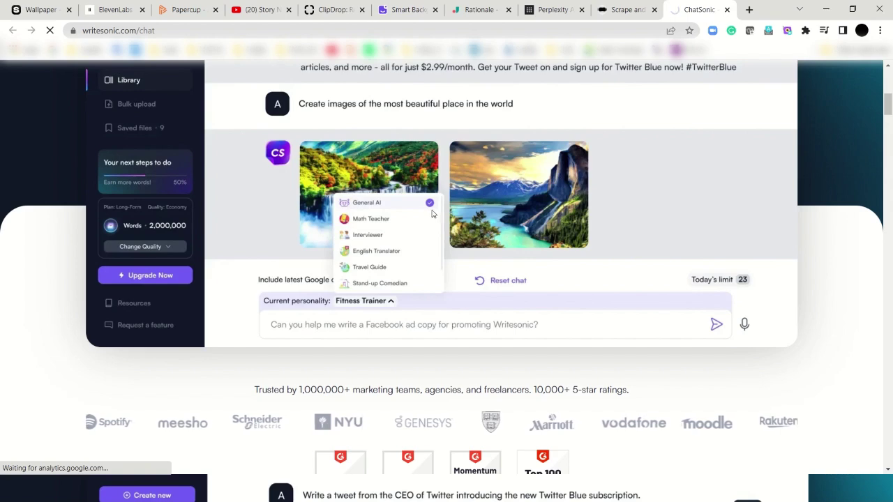
{"action": "scroll", "coordinate": [571, 178], "scroll_direction": "up", "scroll_amount": 4}
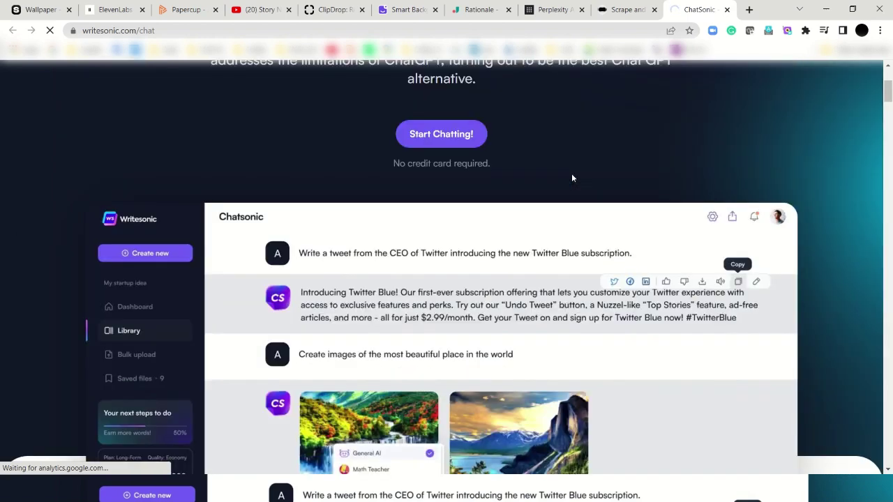
{"action": "scroll", "coordinate": [571, 177], "scroll_direction": "up", "scroll_amount": 3}
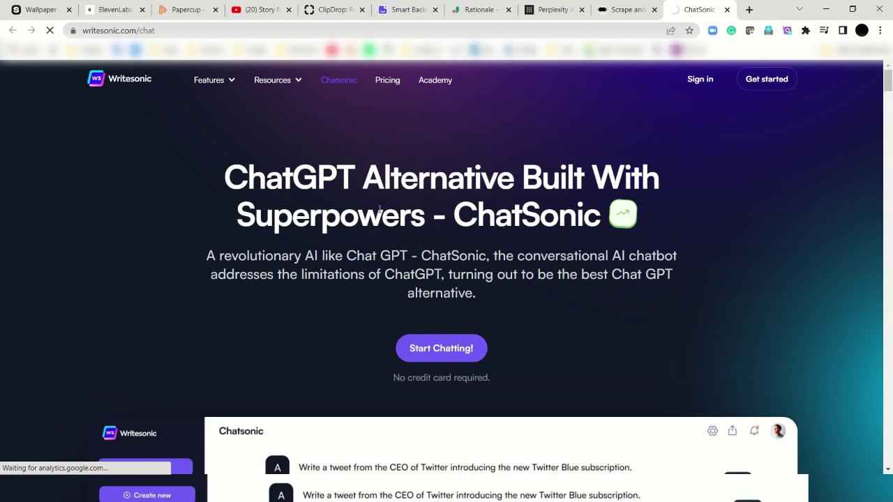
{"action": "key", "text": "alt+Tab"}
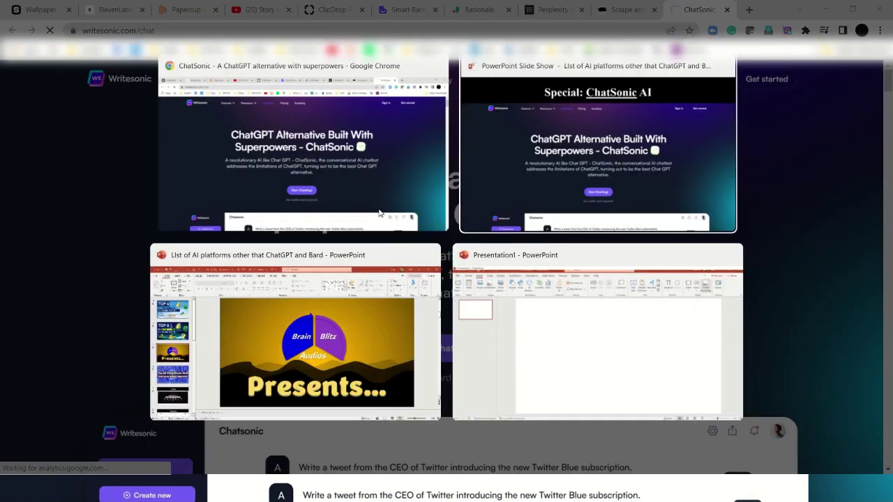